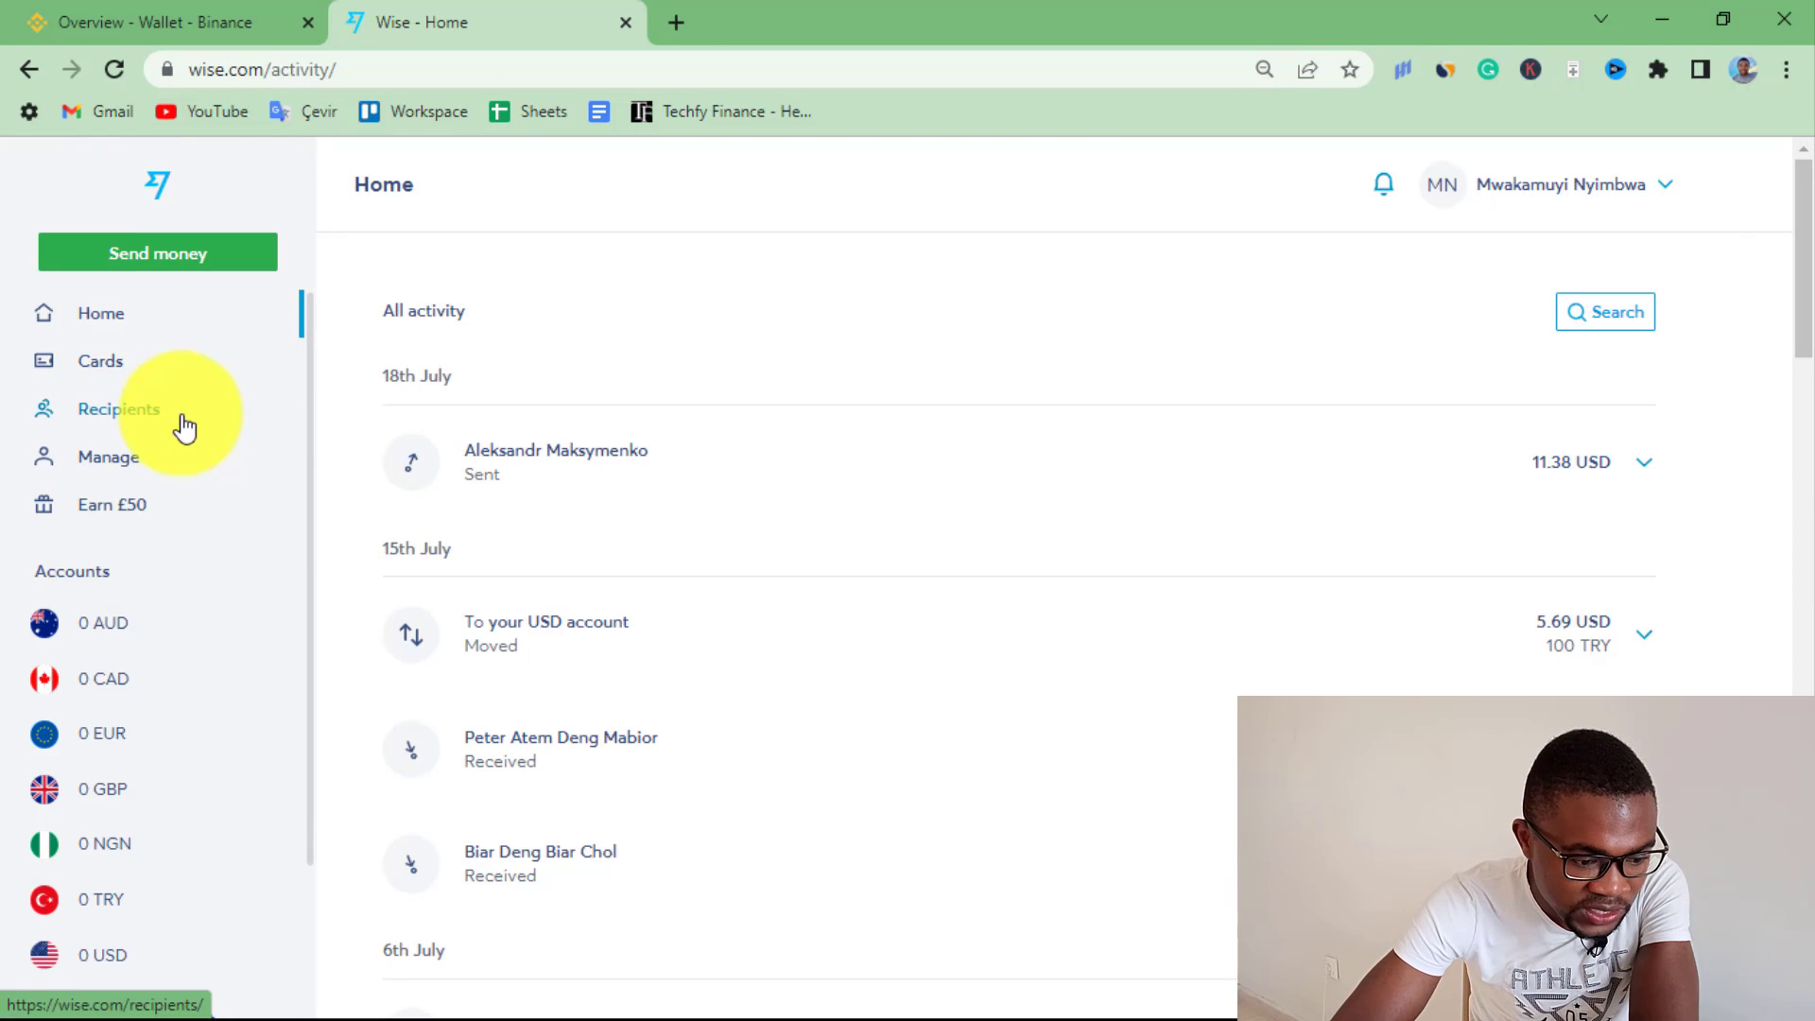
- Open Wise's 0 USD balance page, glance at the Binance tab, and return to Wise
left_click(111, 960)
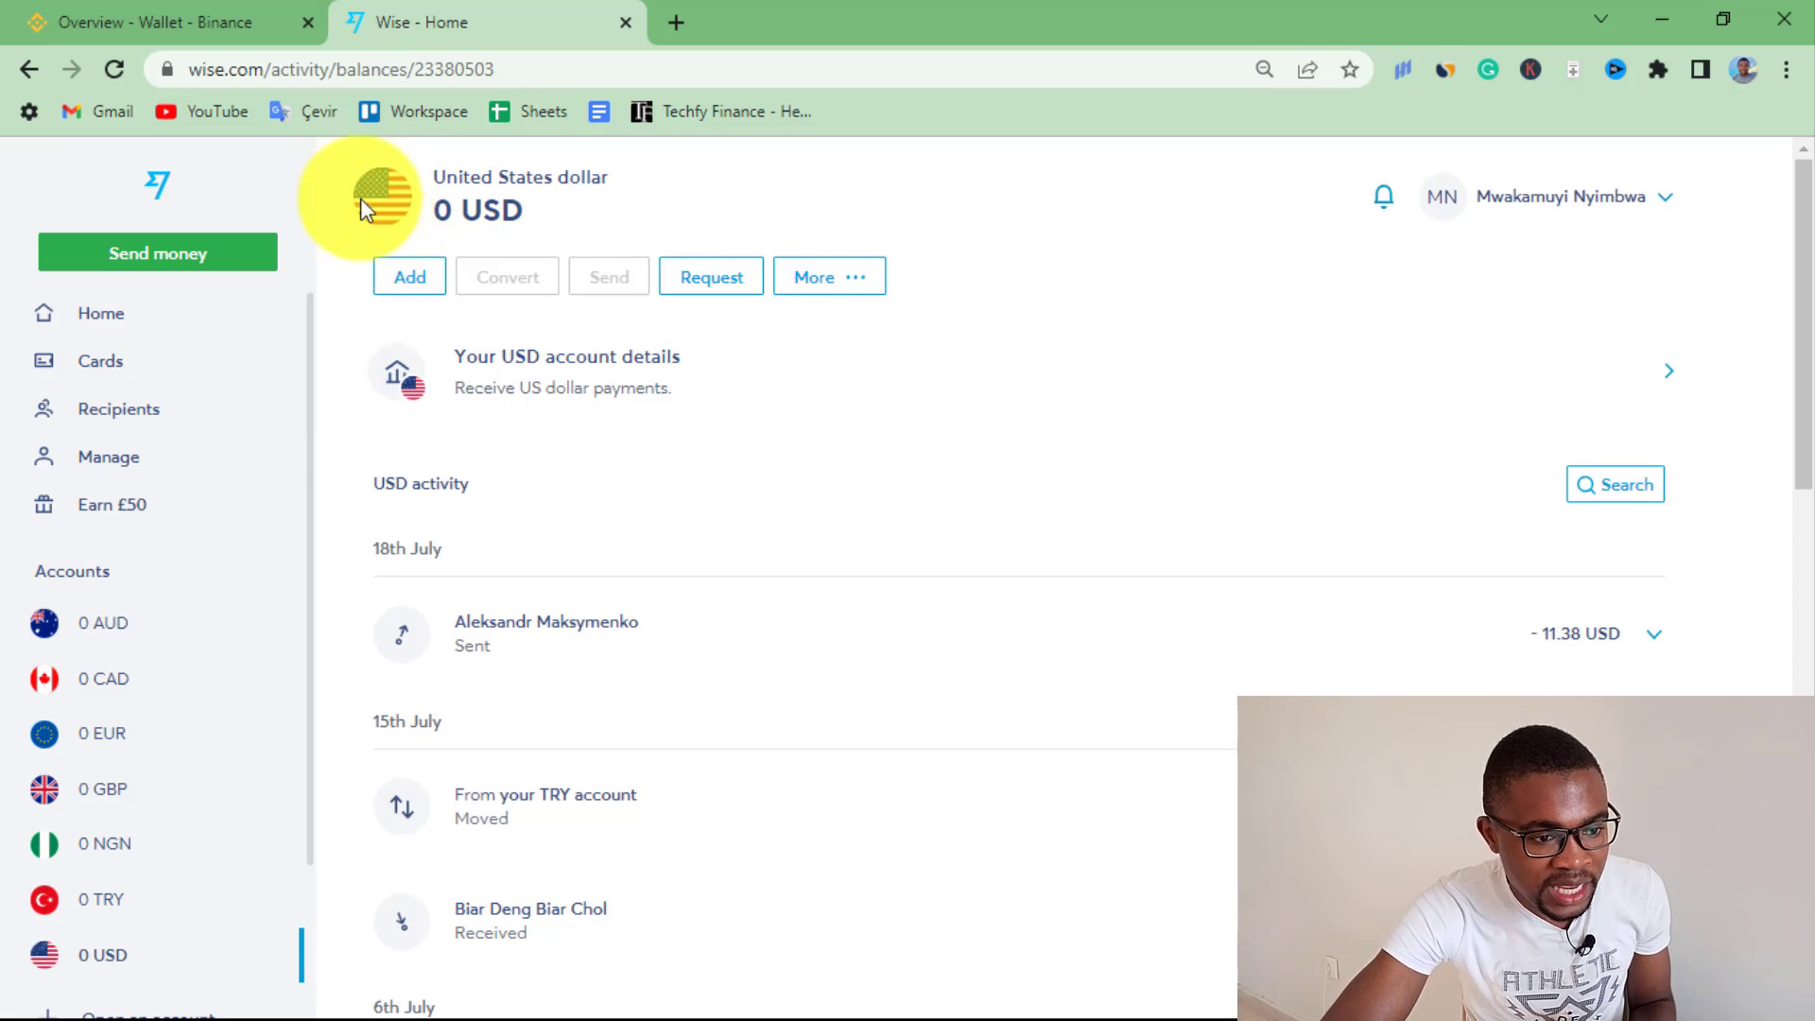
left_click(224, 12)
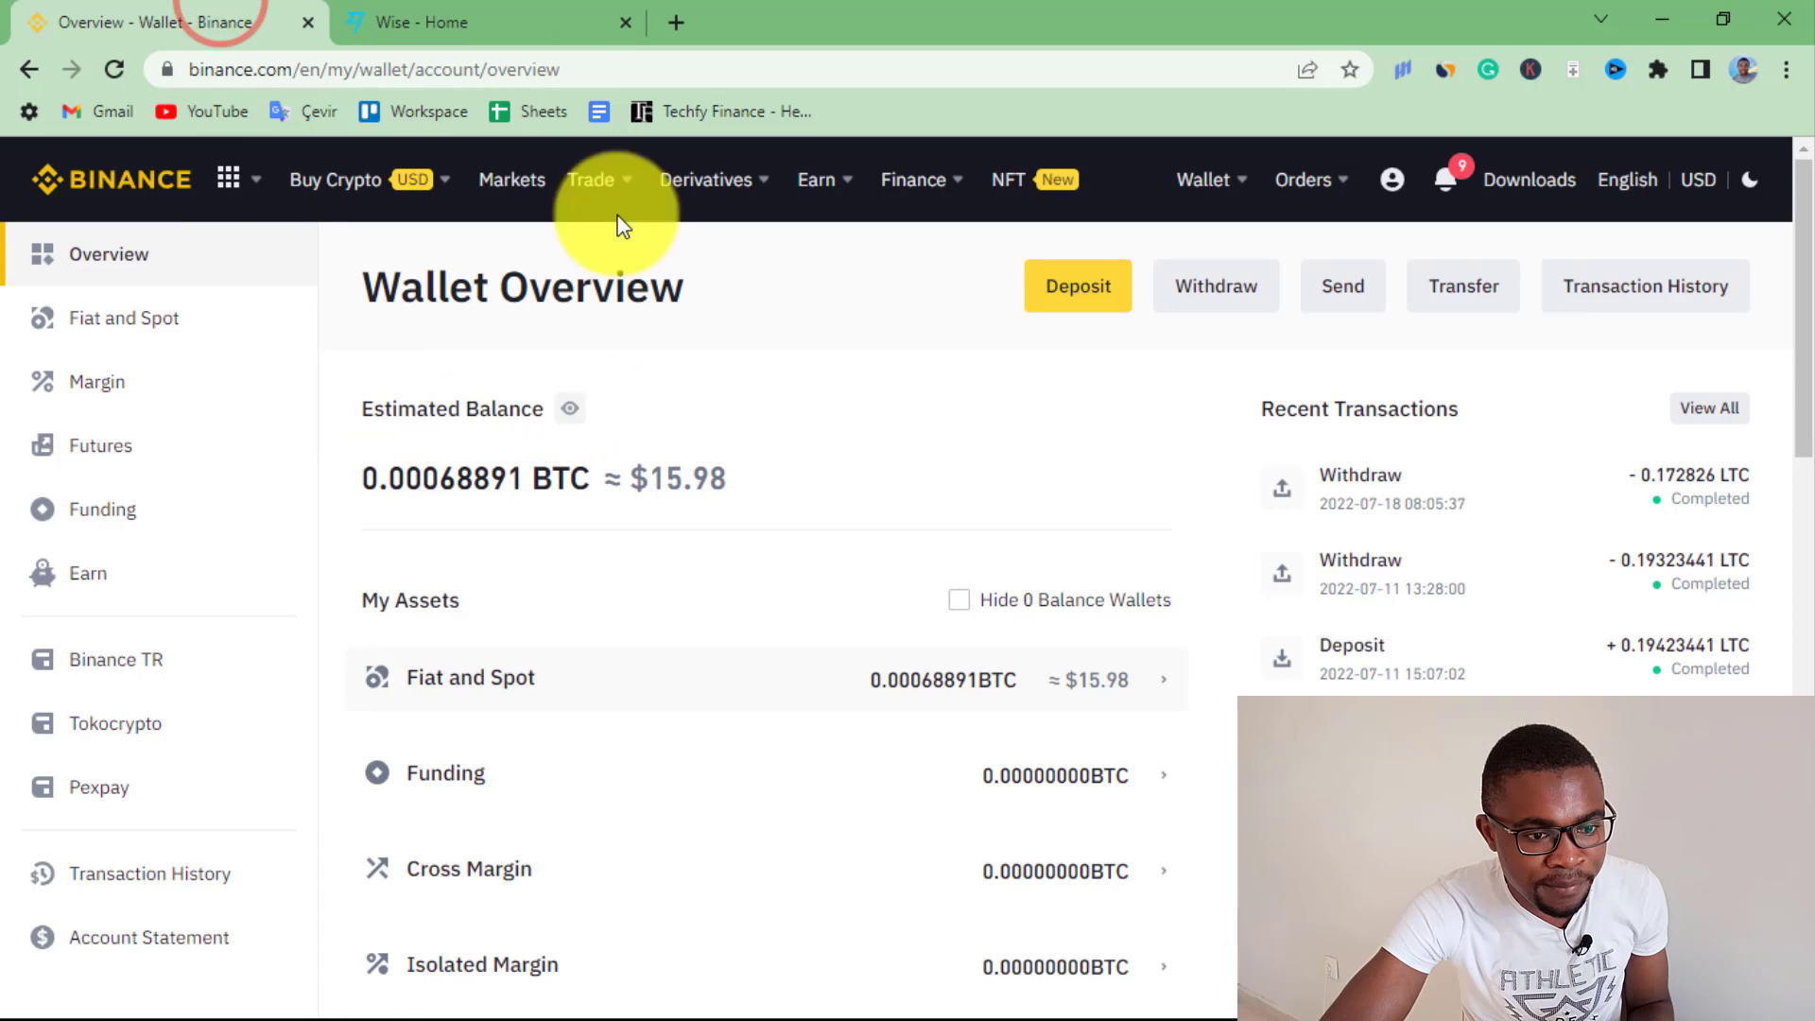
left_click(529, 9)
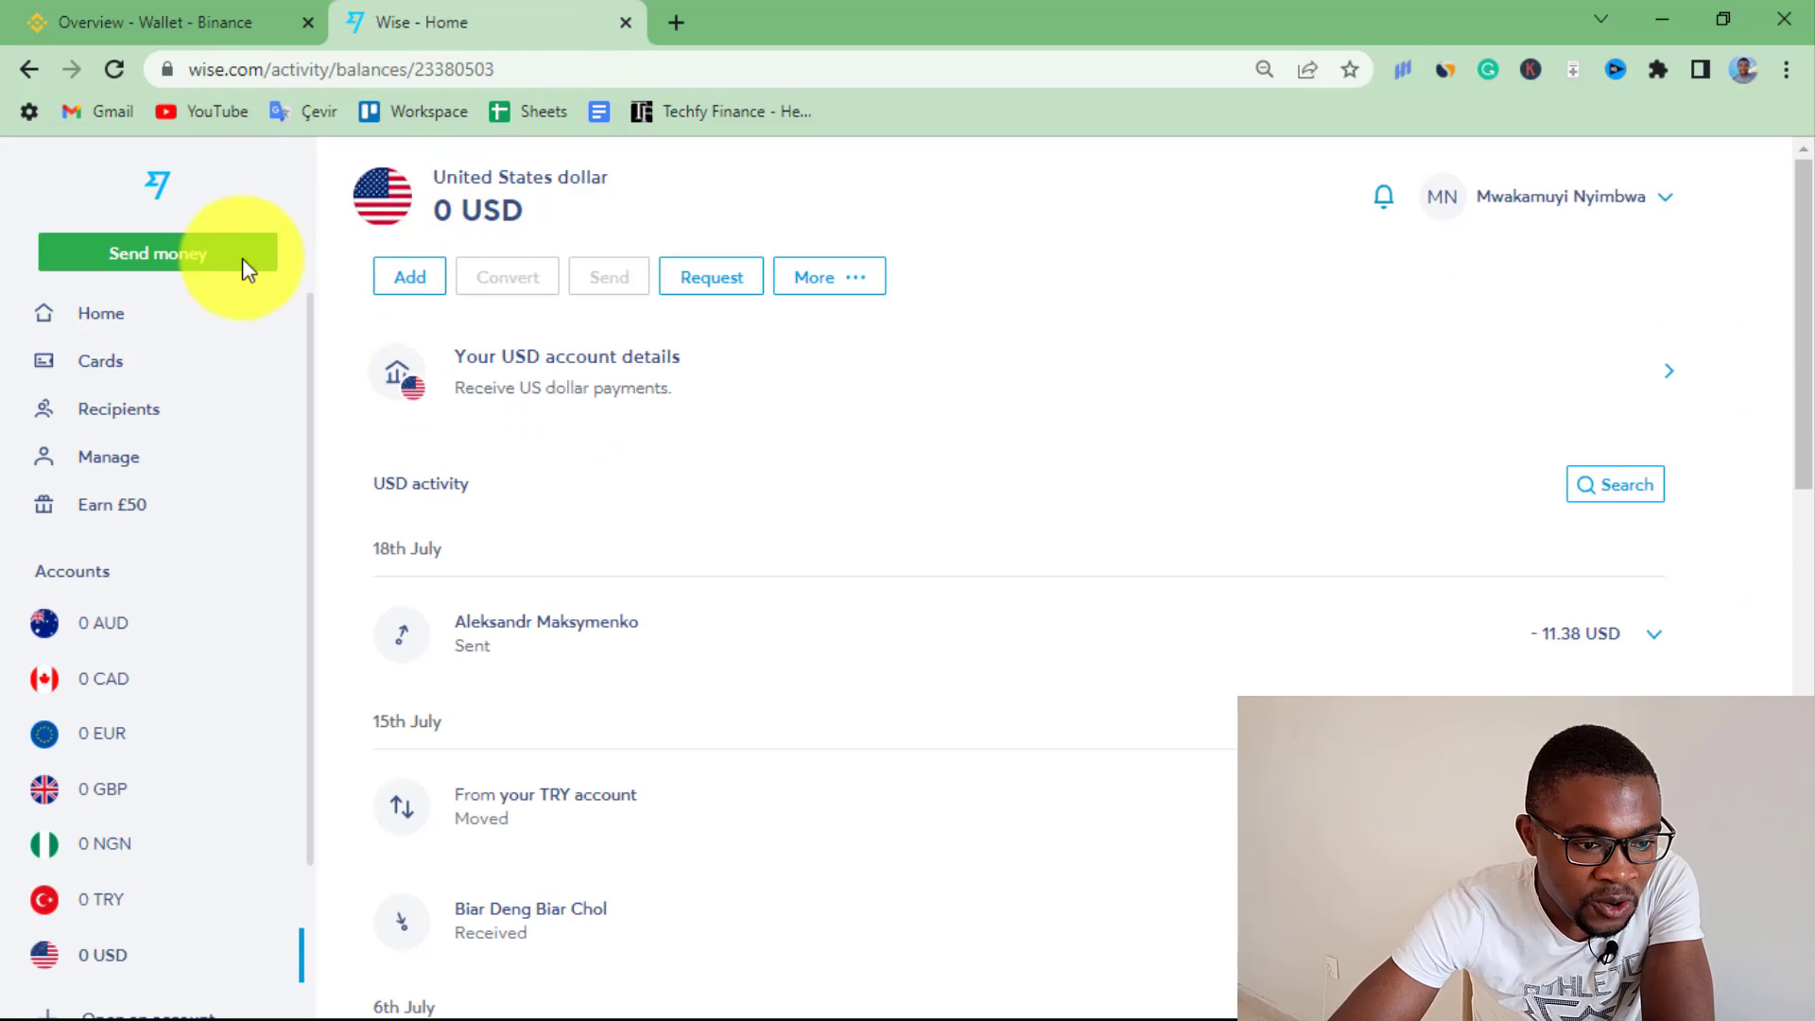
- From Binance's Wallet Overview, open the Transfer dialog for moving USDT out of Fiat and Spot
left_click(202, 28)
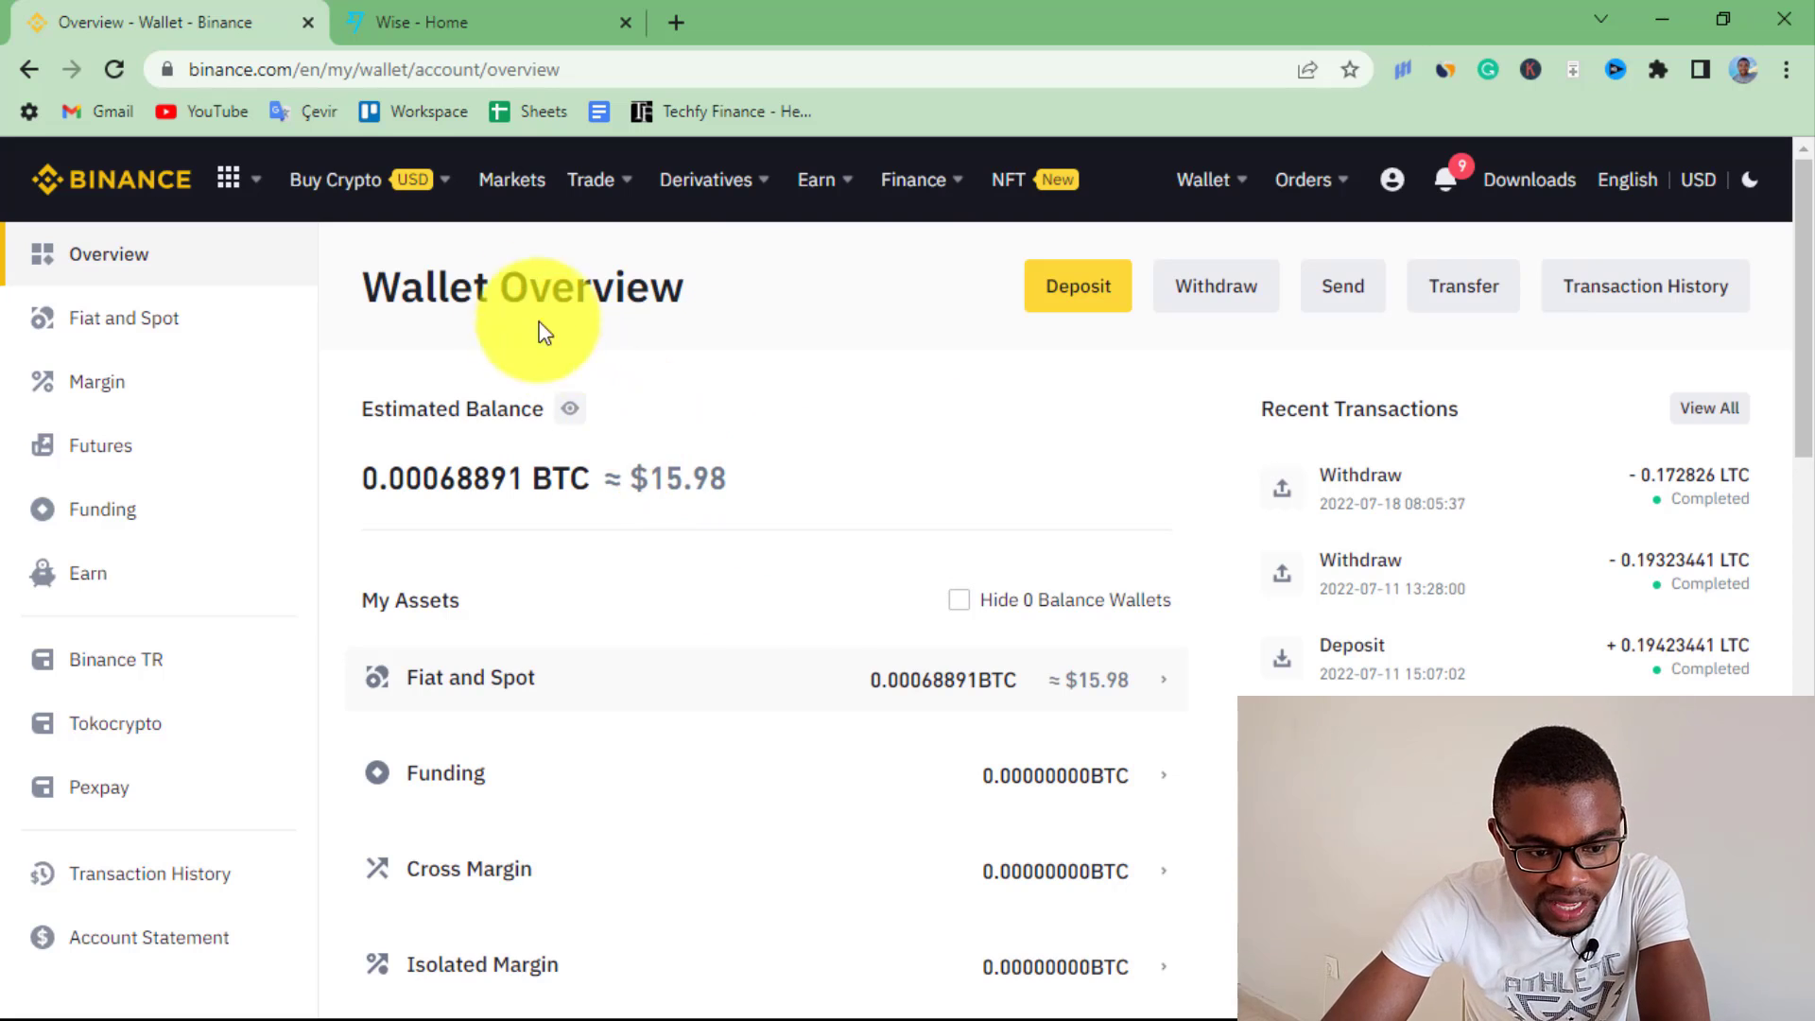
left_click(1467, 288)
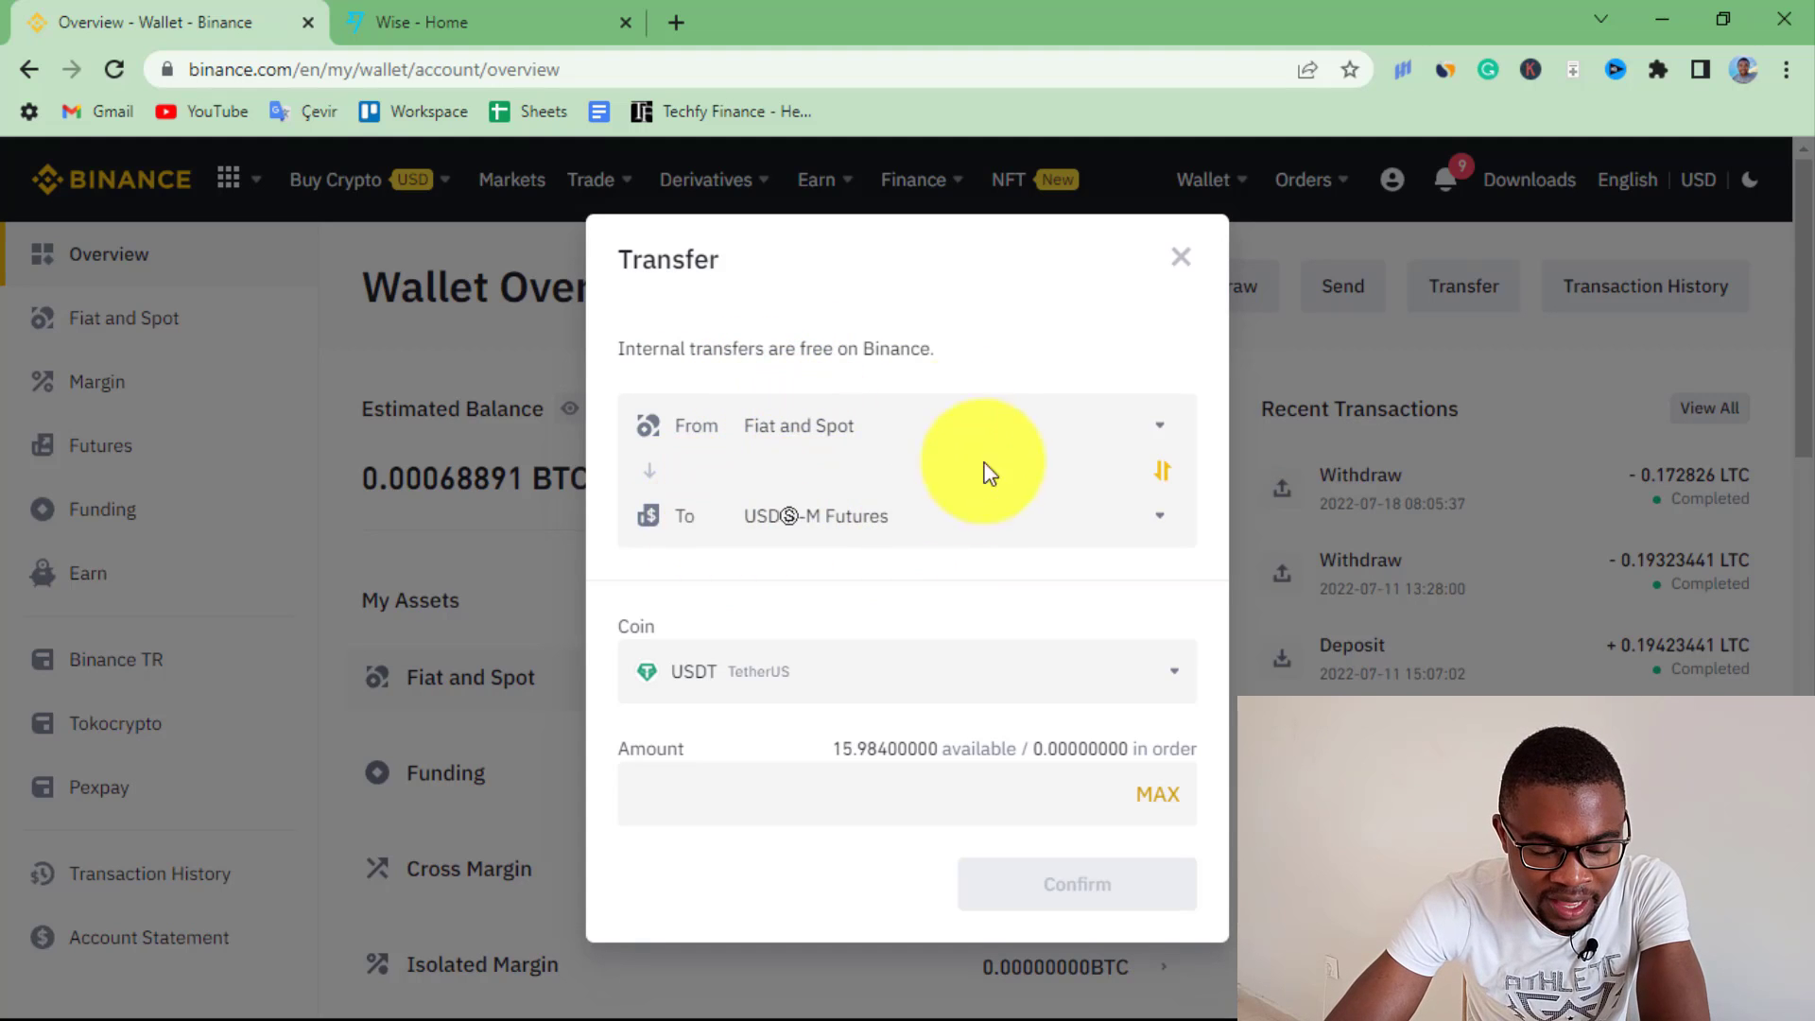
- Set the transfer destination to Funding with the MAX amount of 15.984 USDT, and confirm
left_click(1157, 520)
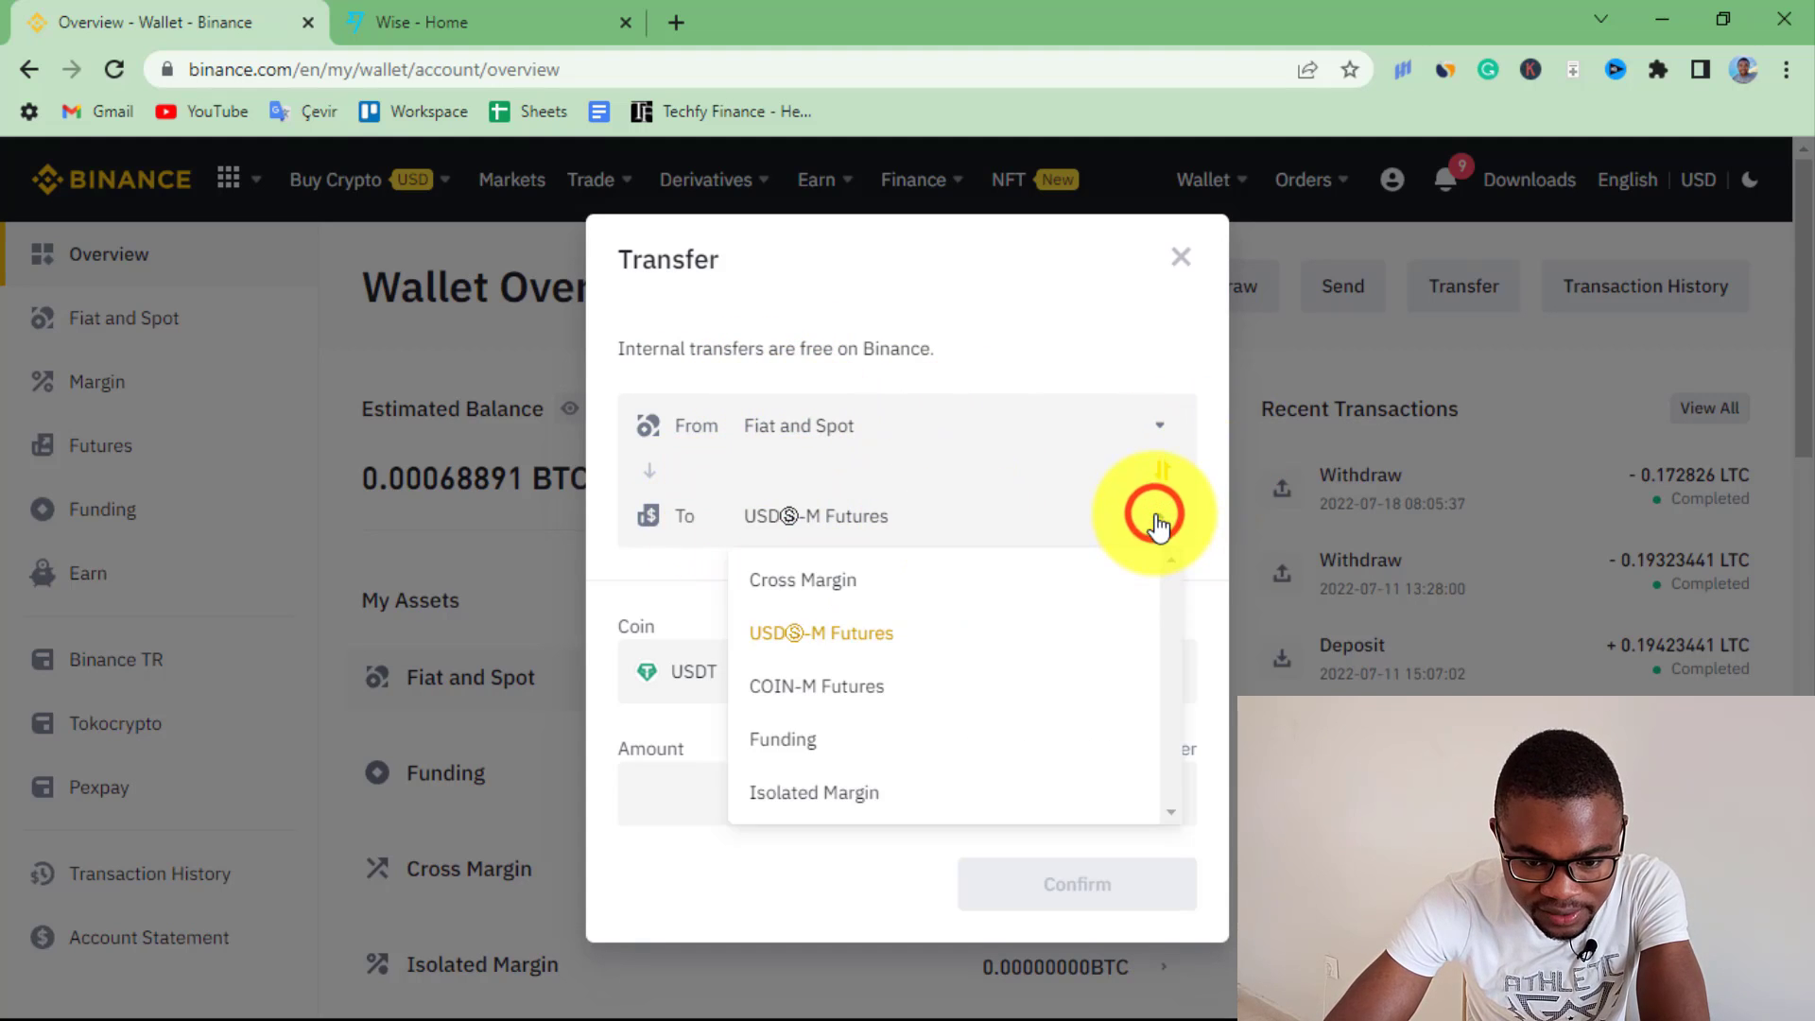
left_click(785, 756)
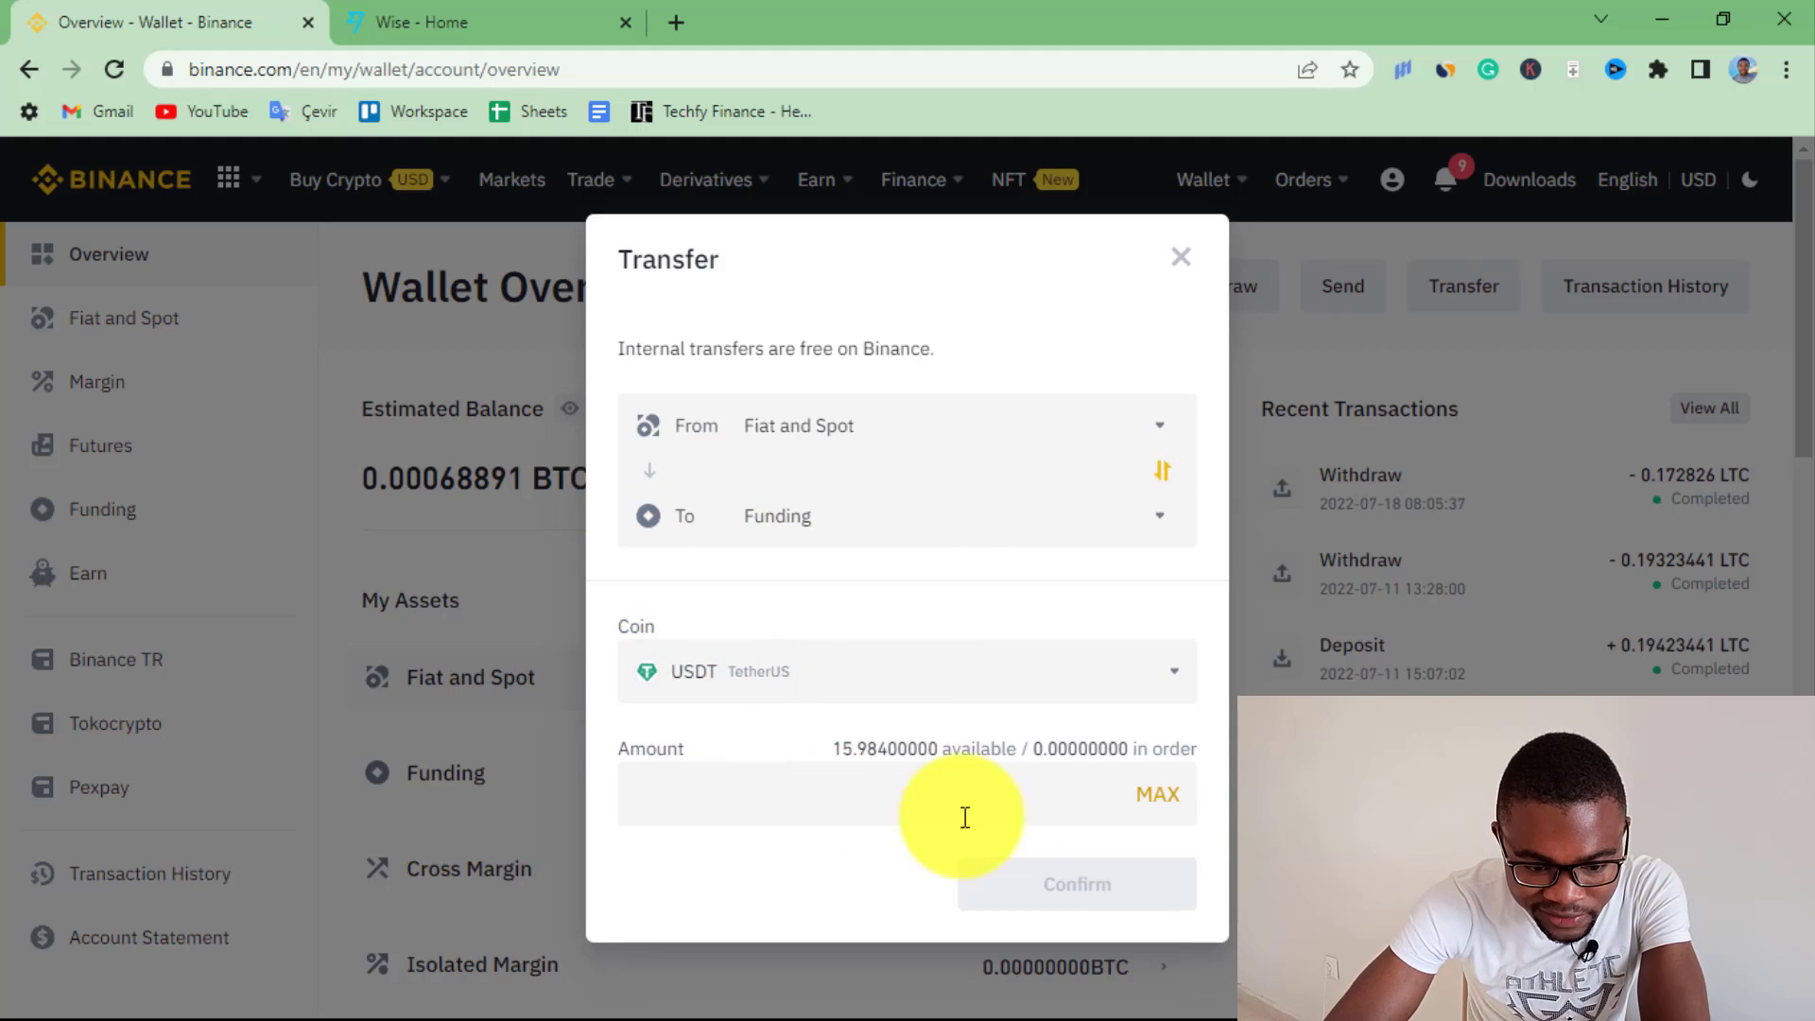
left_click(1168, 794)
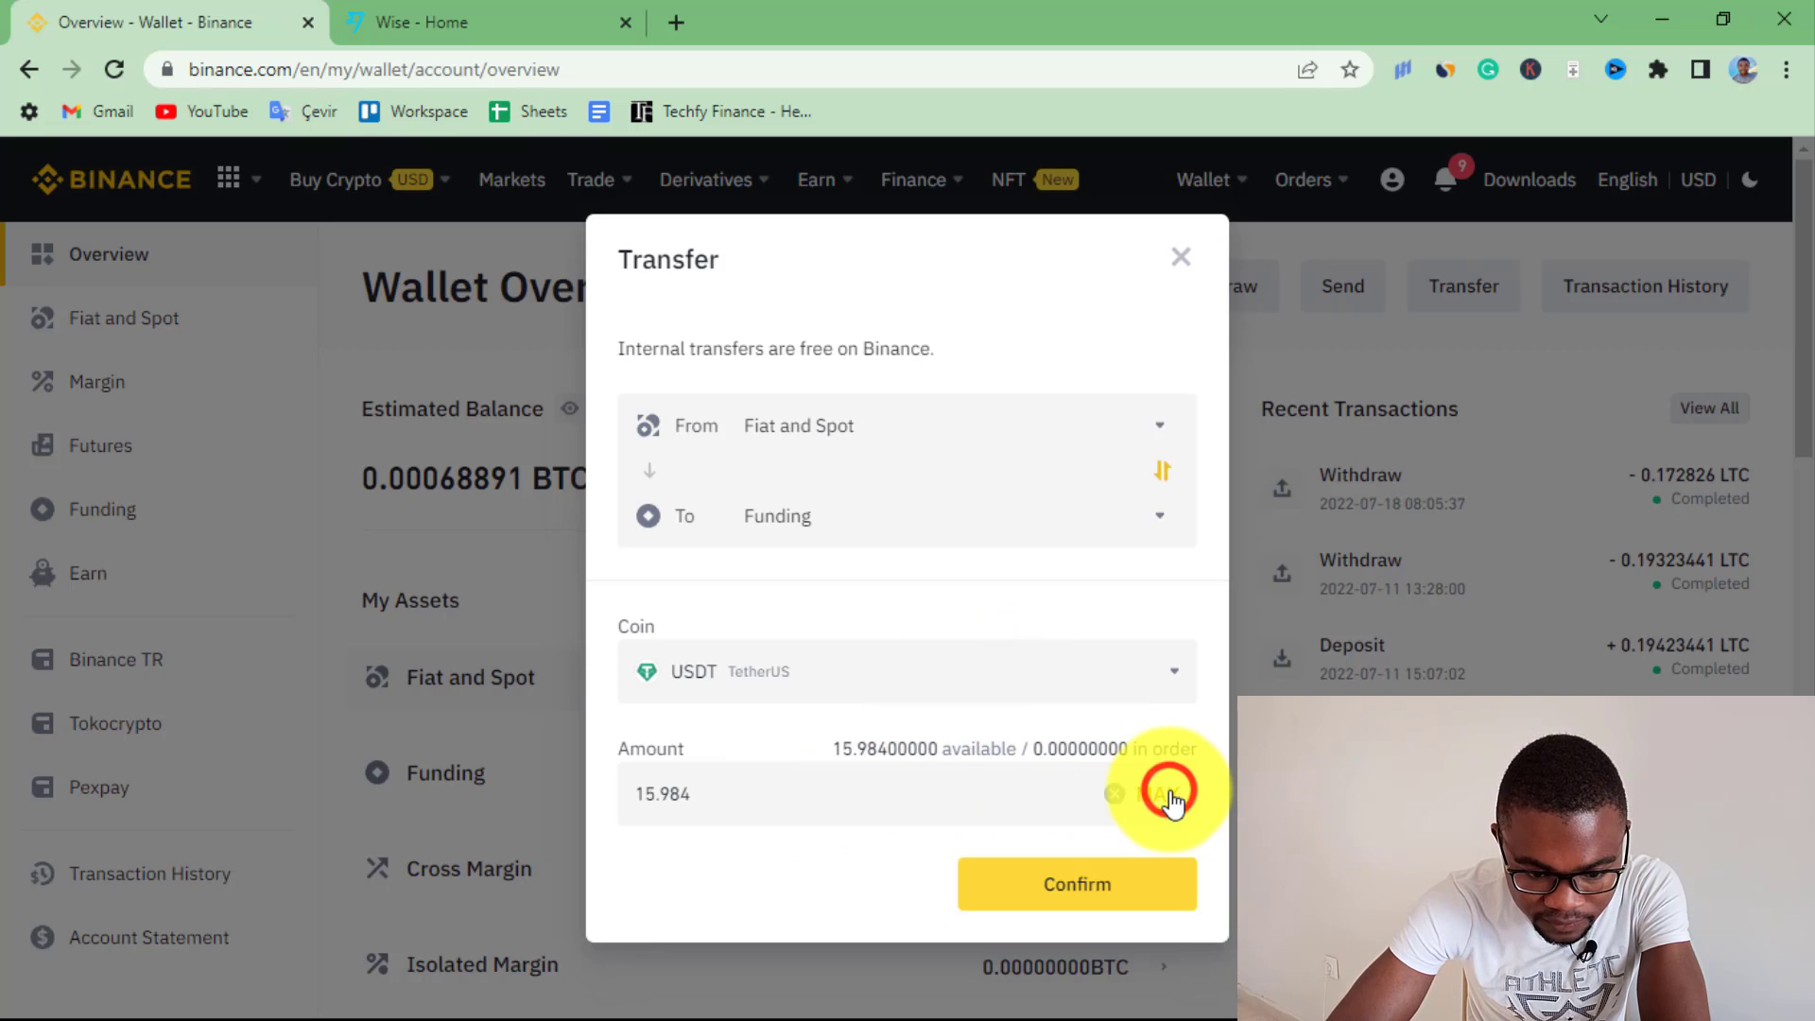
left_click(1071, 896)
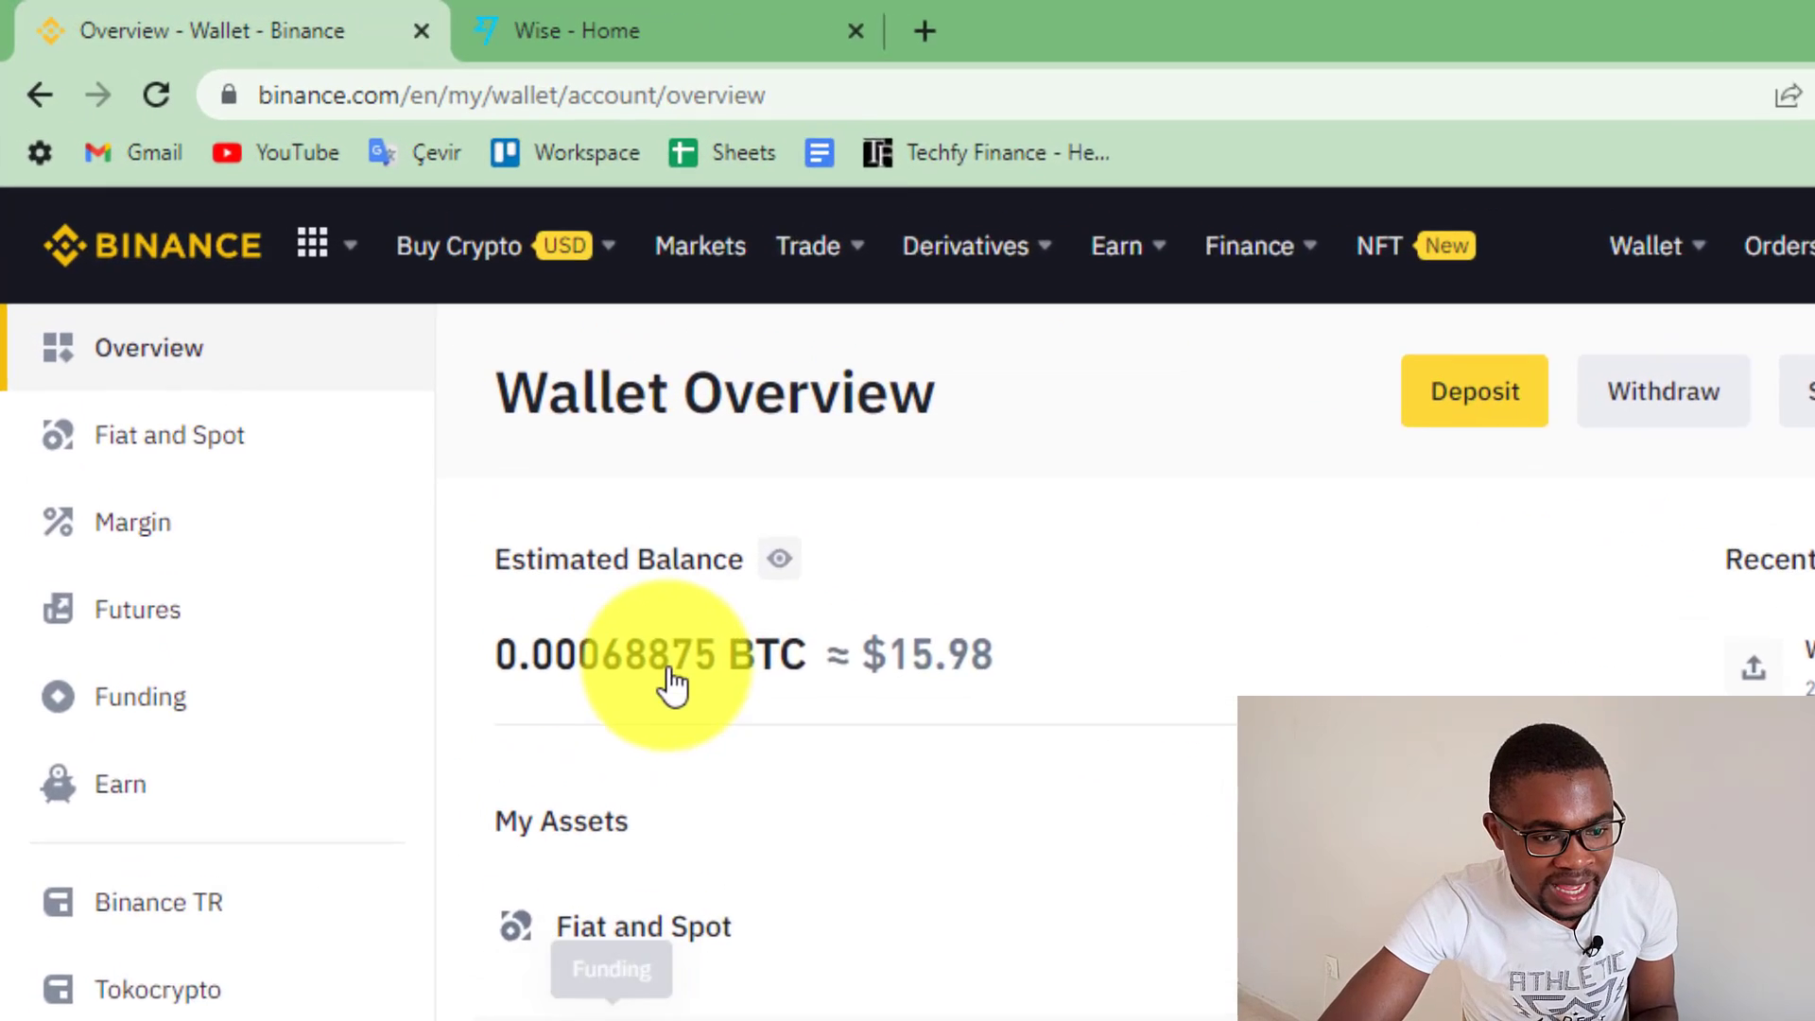
- Go to P2P Trading from the Buy Crypto menu
mouse_move(301, 210)
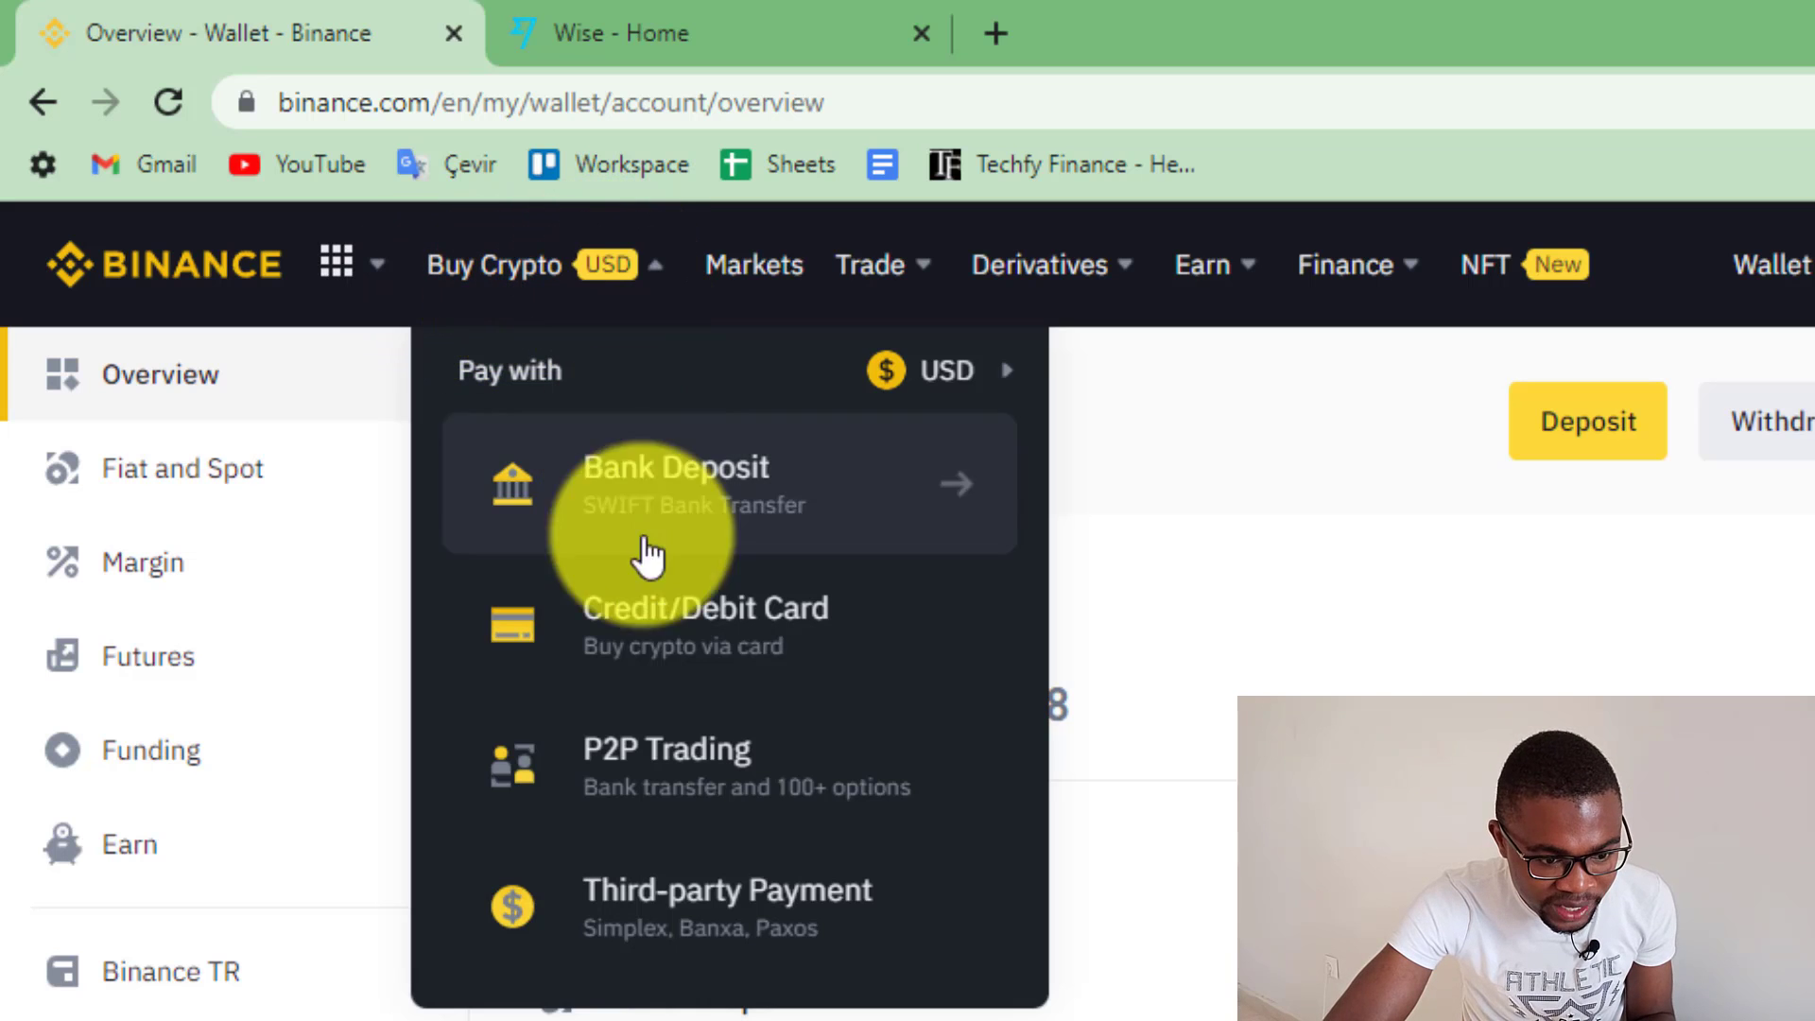
left_click(633, 773)
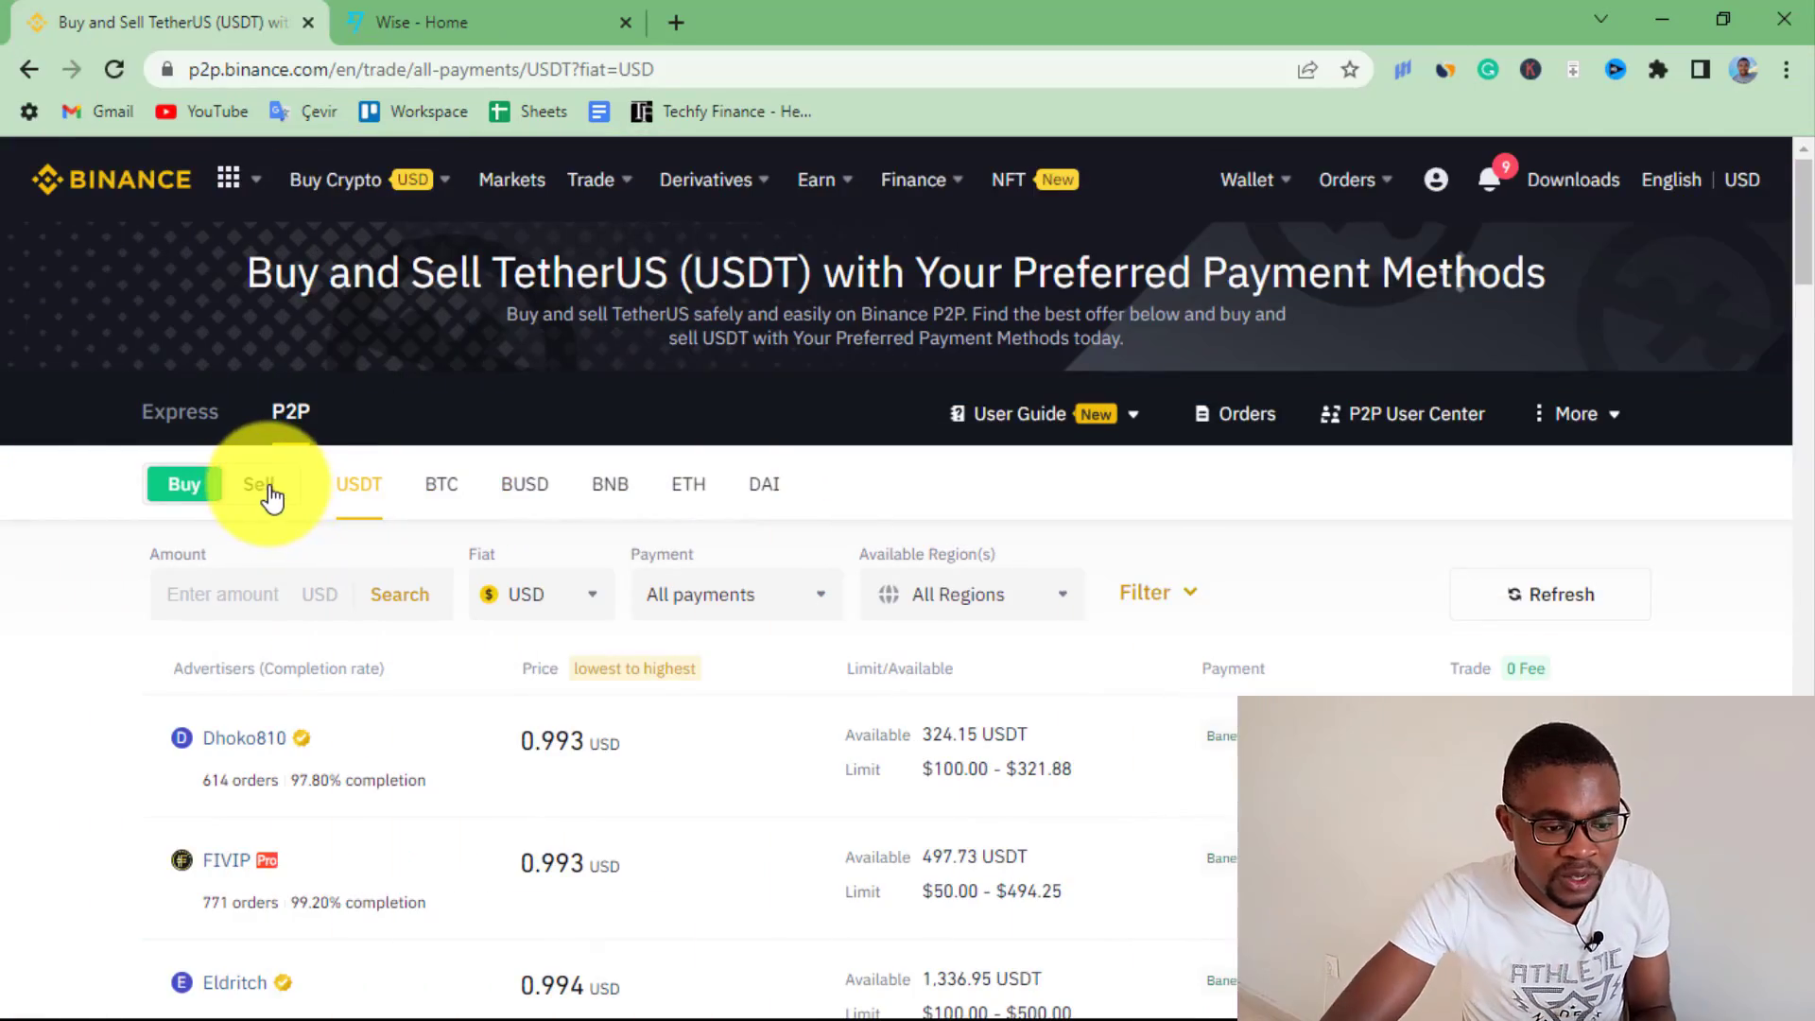
- Show Sell USDT offers filtered to Wise payment and browse buyers from 1.003 to 0.996 USD
left_click(270, 490)
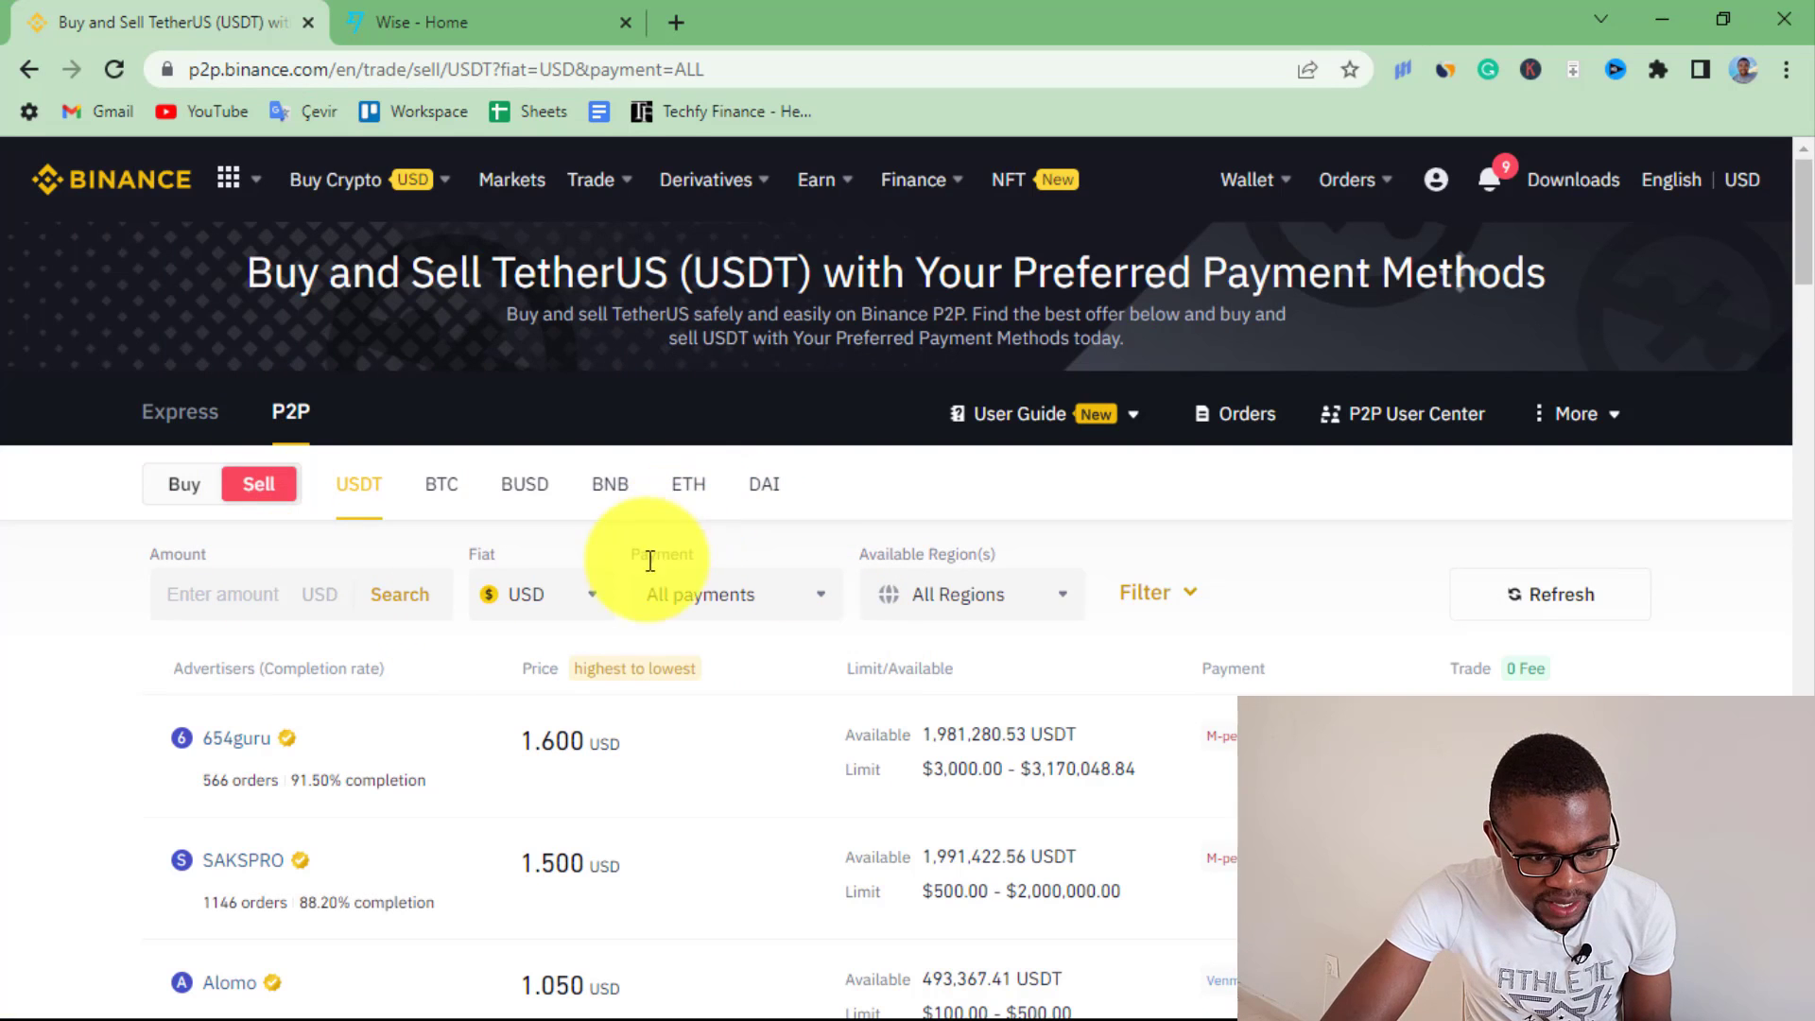
left_click(750, 595)
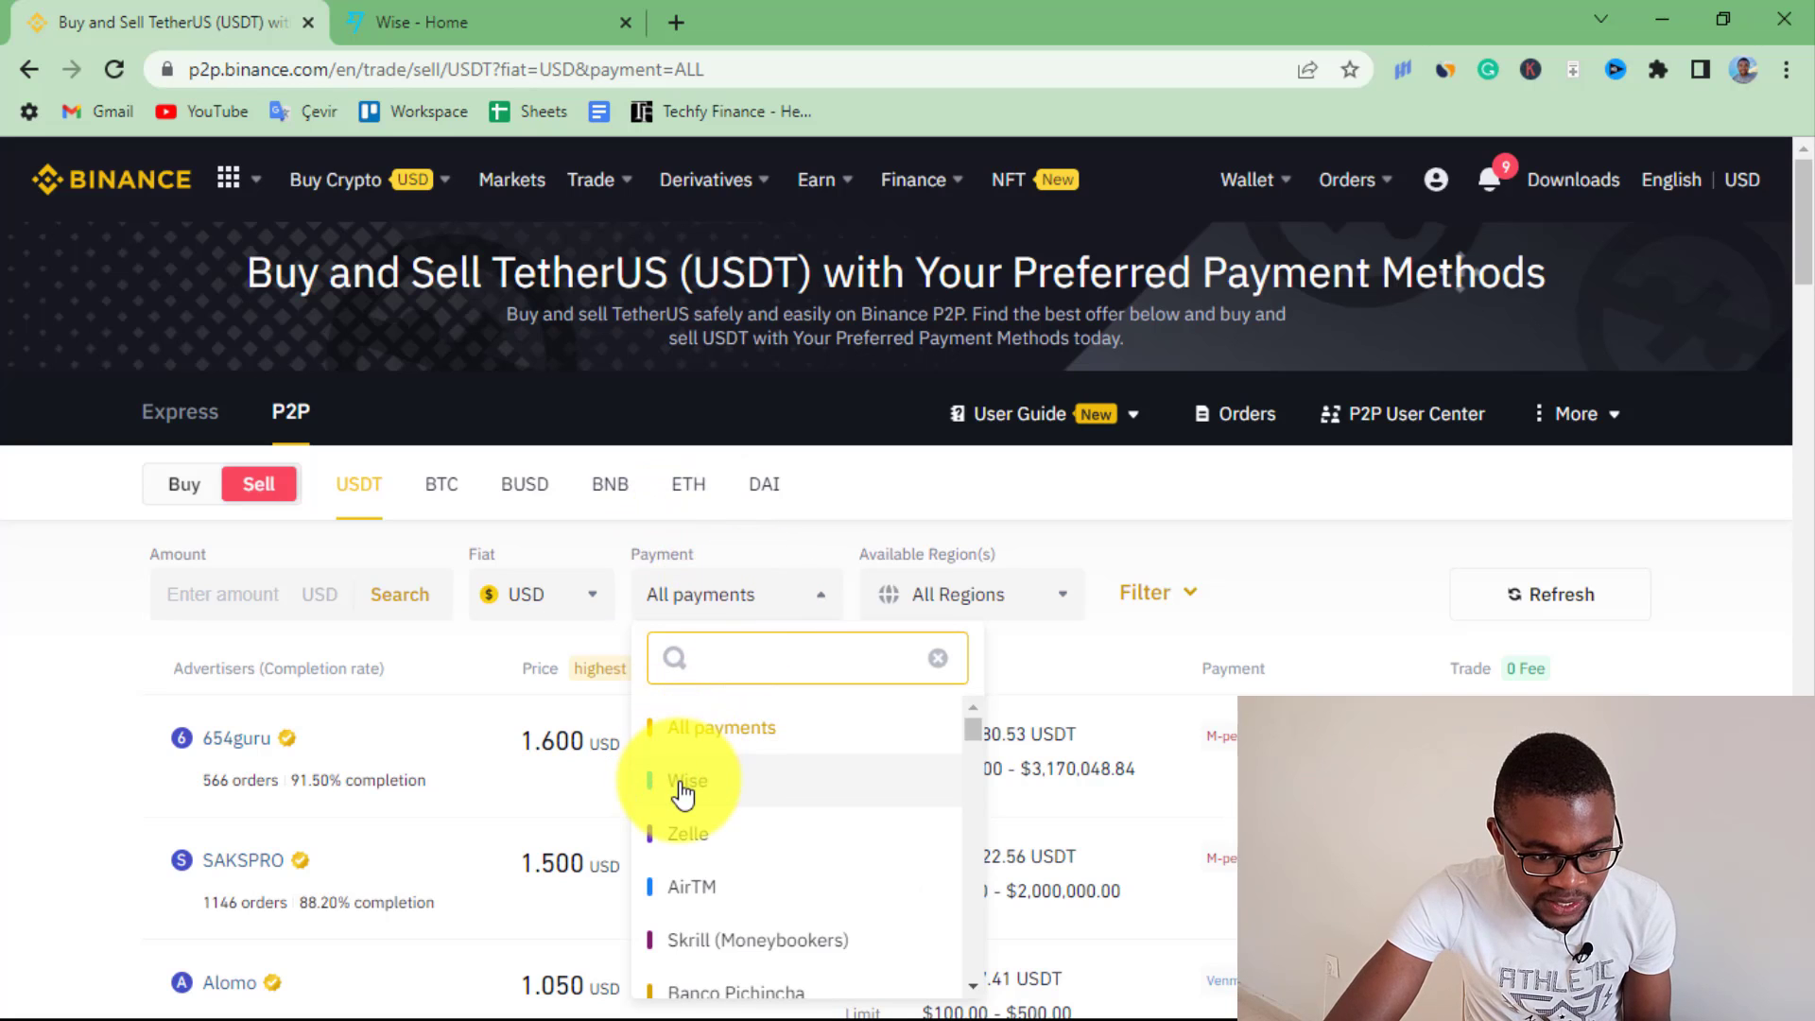
left_click(677, 780)
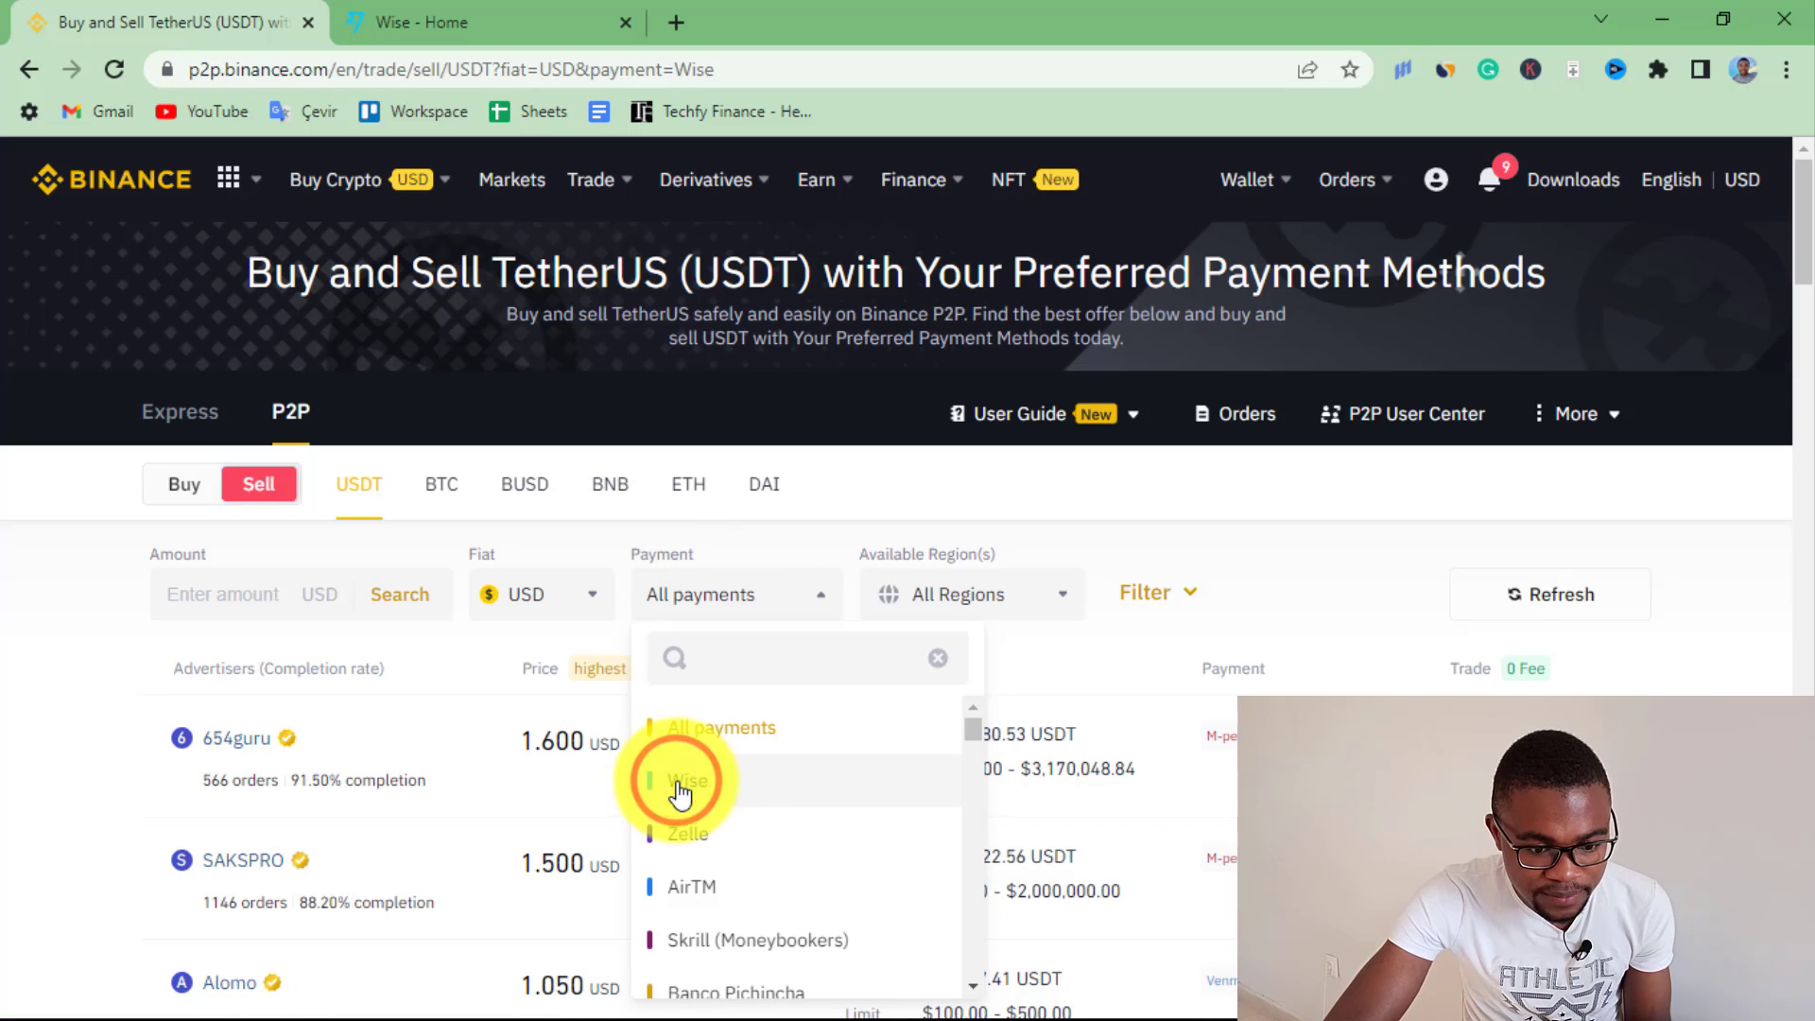
scroll(889, 757, "down", 2)
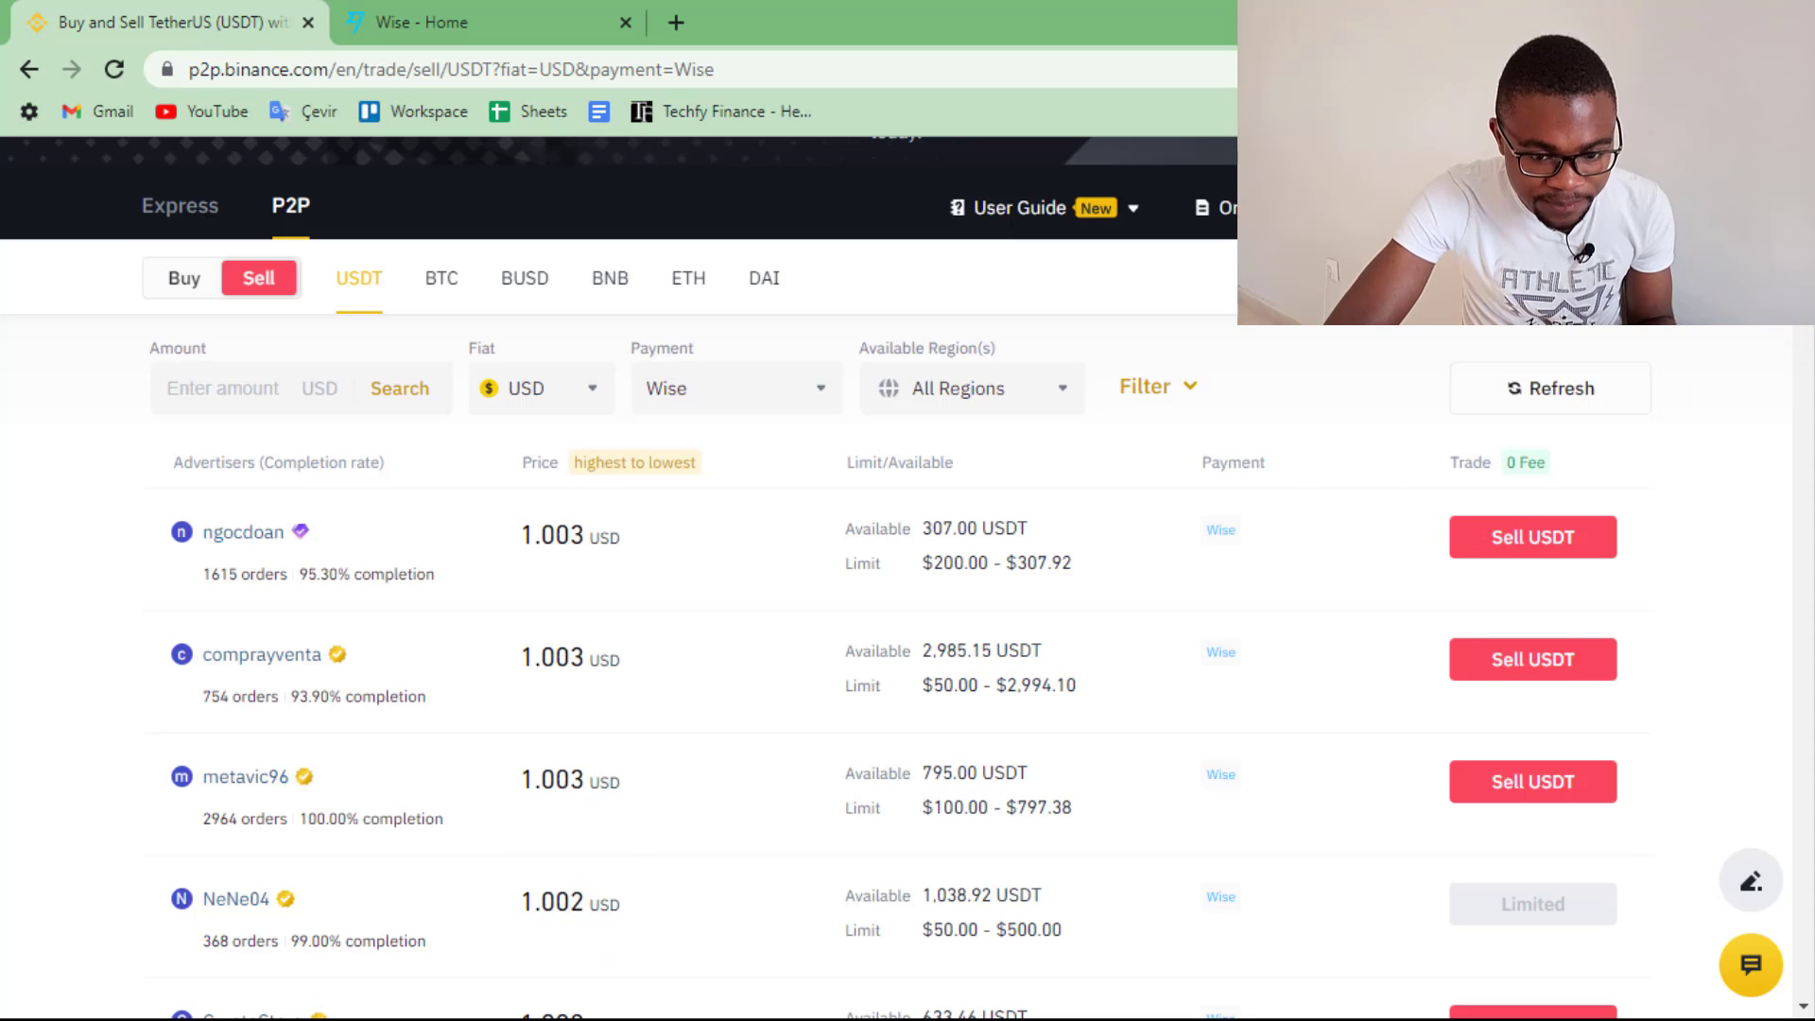
scroll(1810, 345, "down", 8)
scroll(1810, 345, "up", 2)
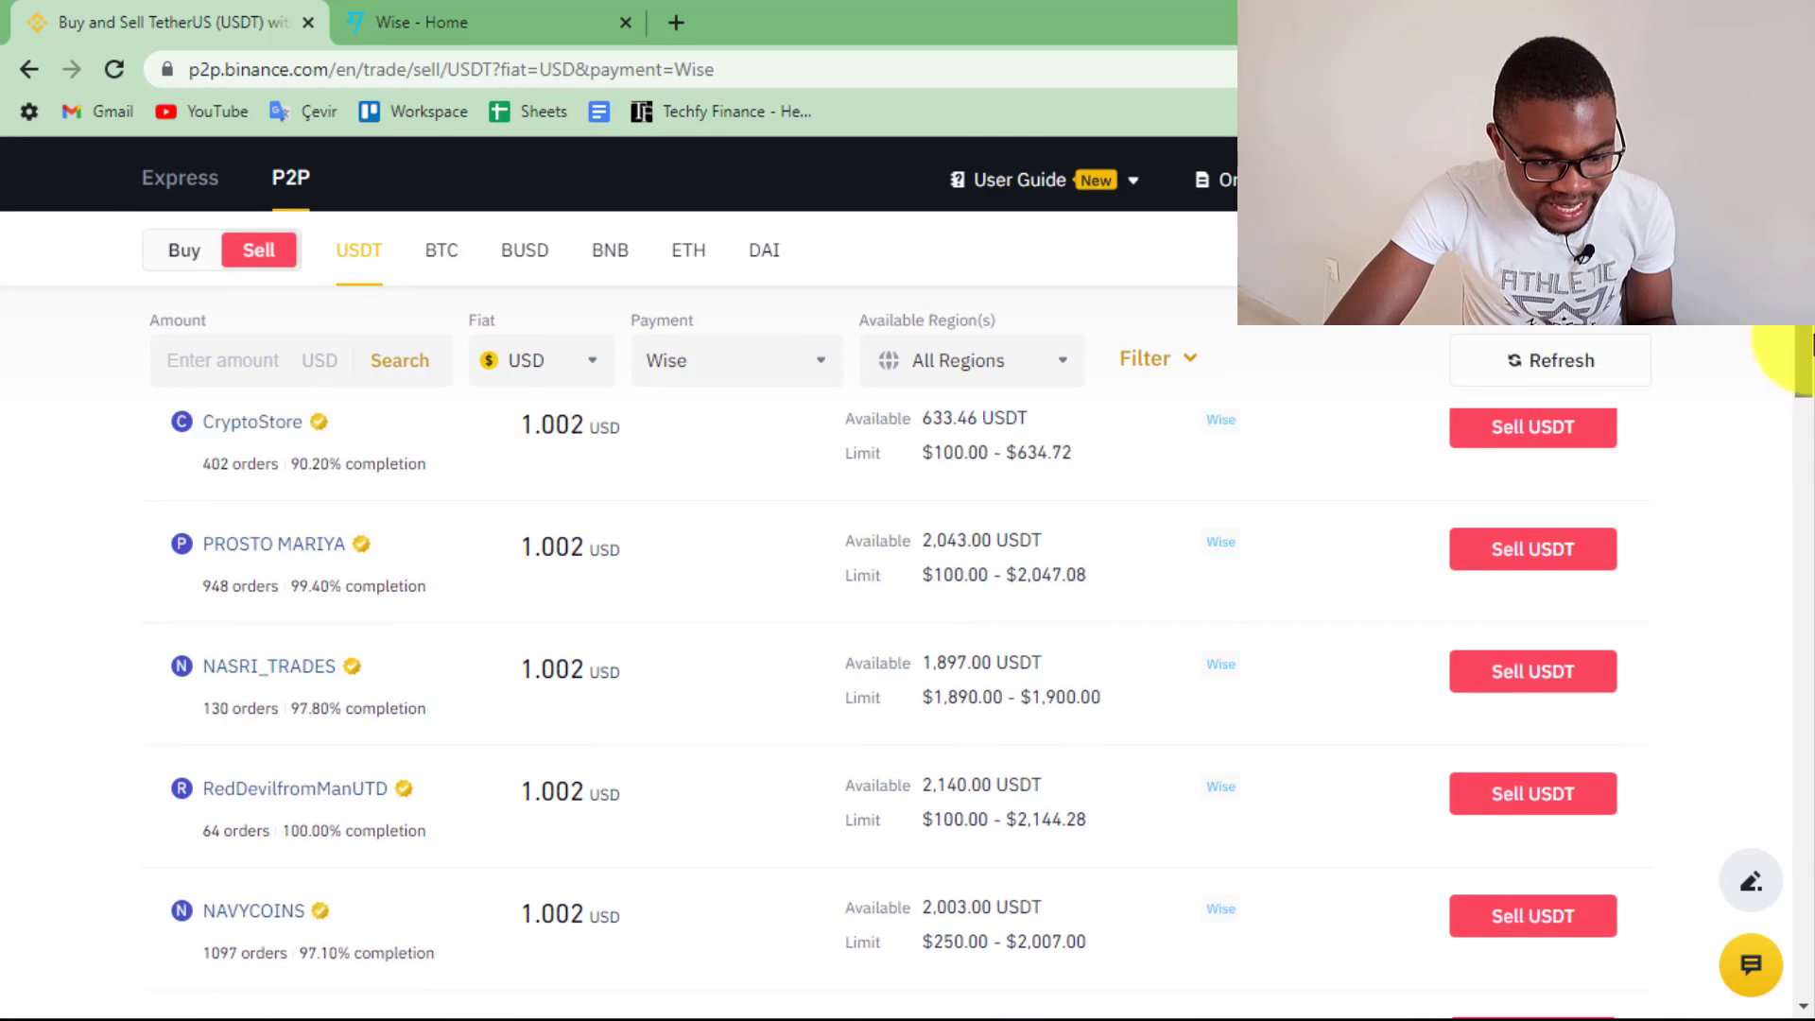
scroll(1810, 345, "up", 1)
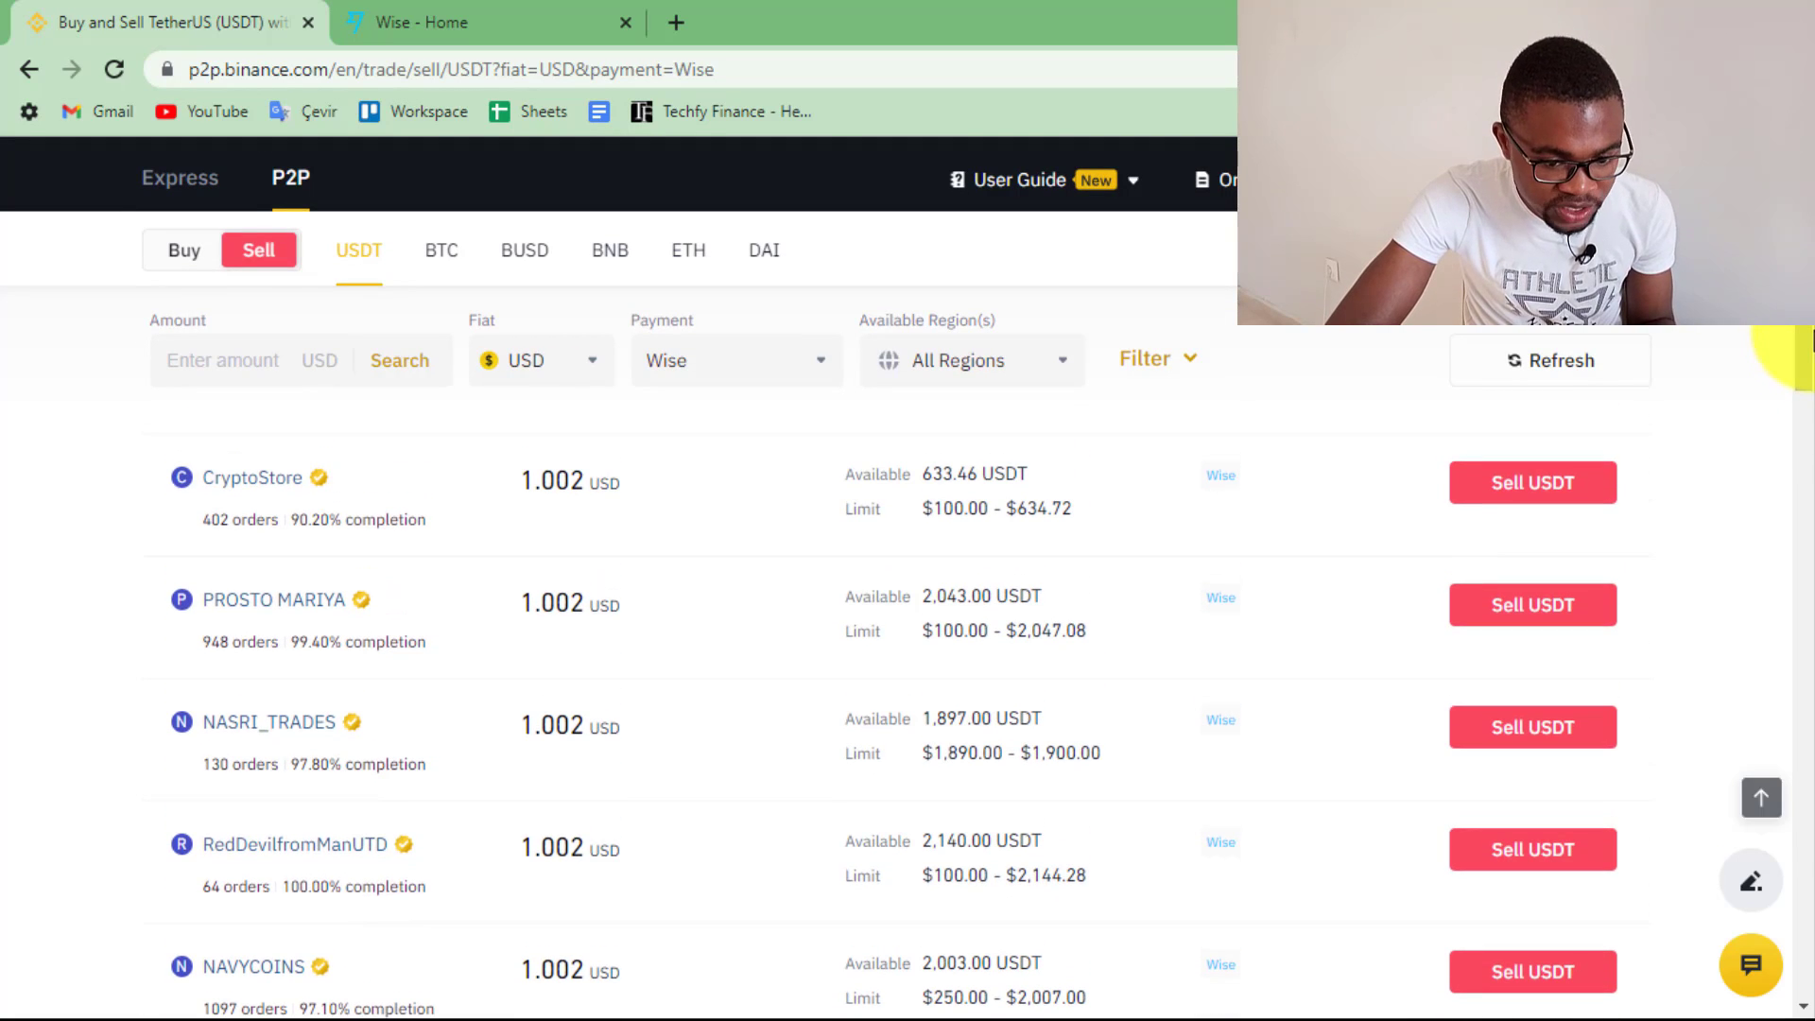
scroll(178, 924, "down", 5)
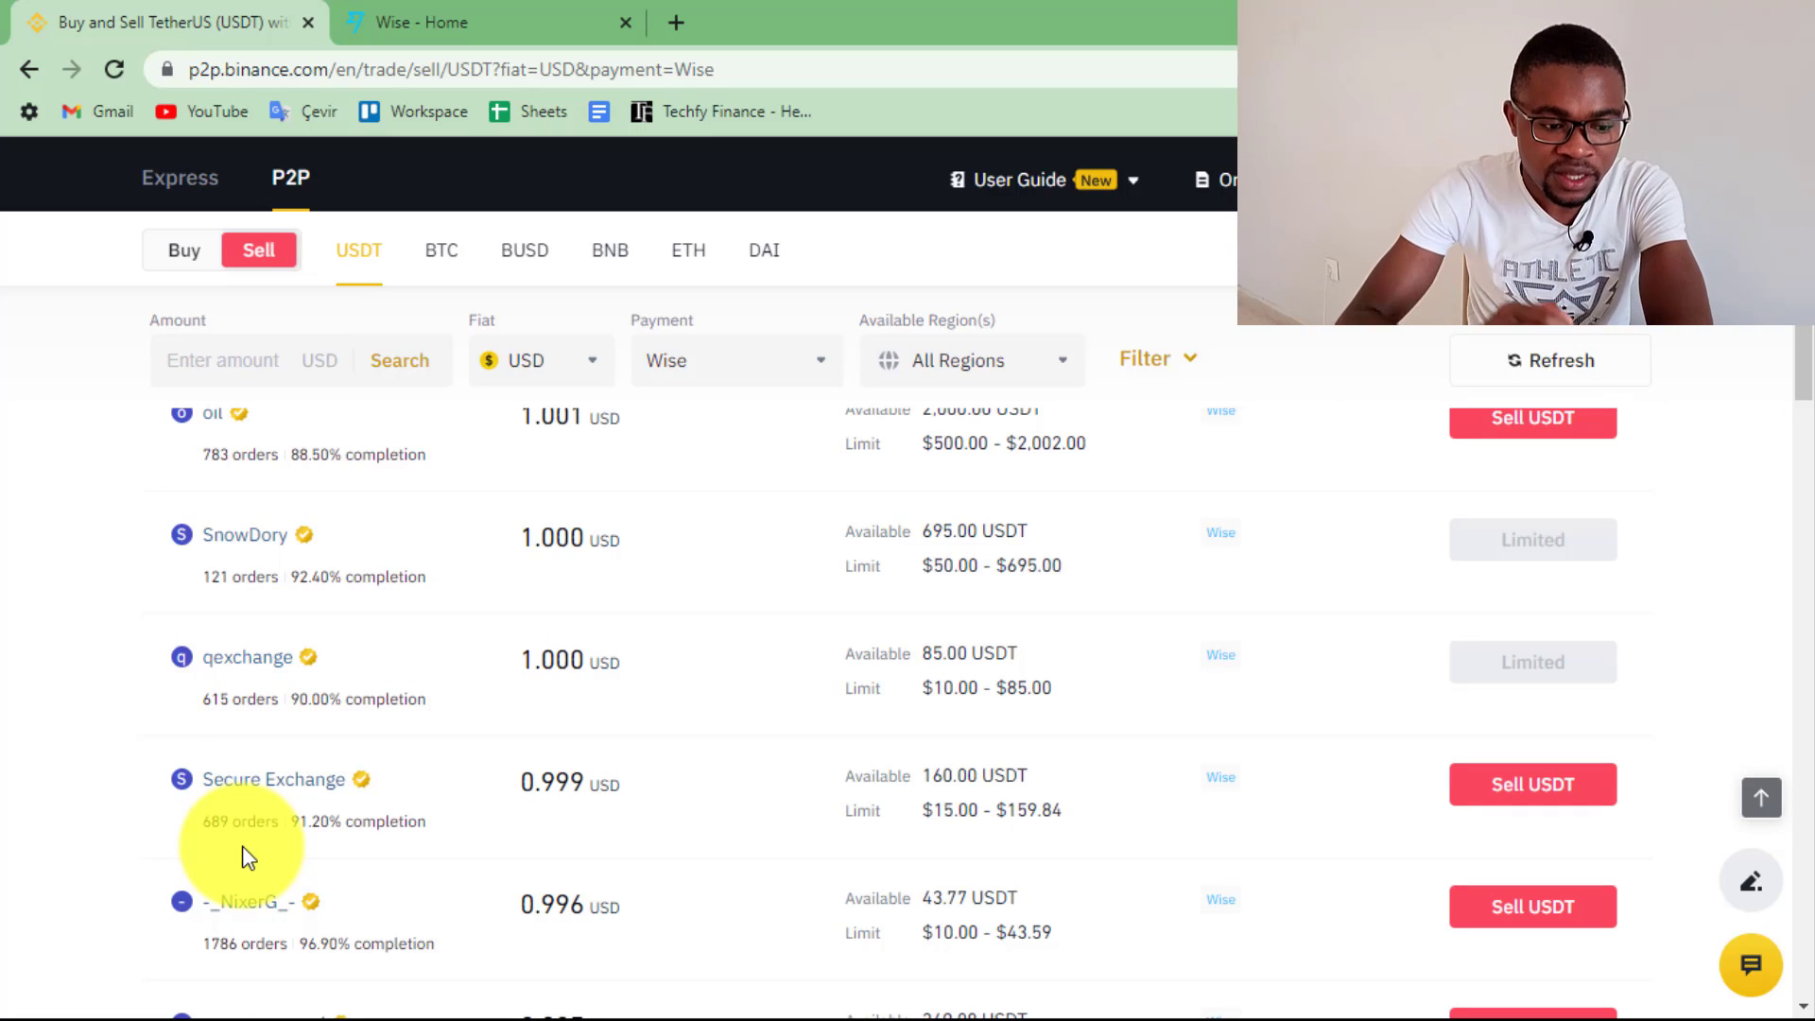
- Open a sell order on Secure Exchange's 0.999 USD offer and enter 15 USD to receive
left_click(1569, 797)
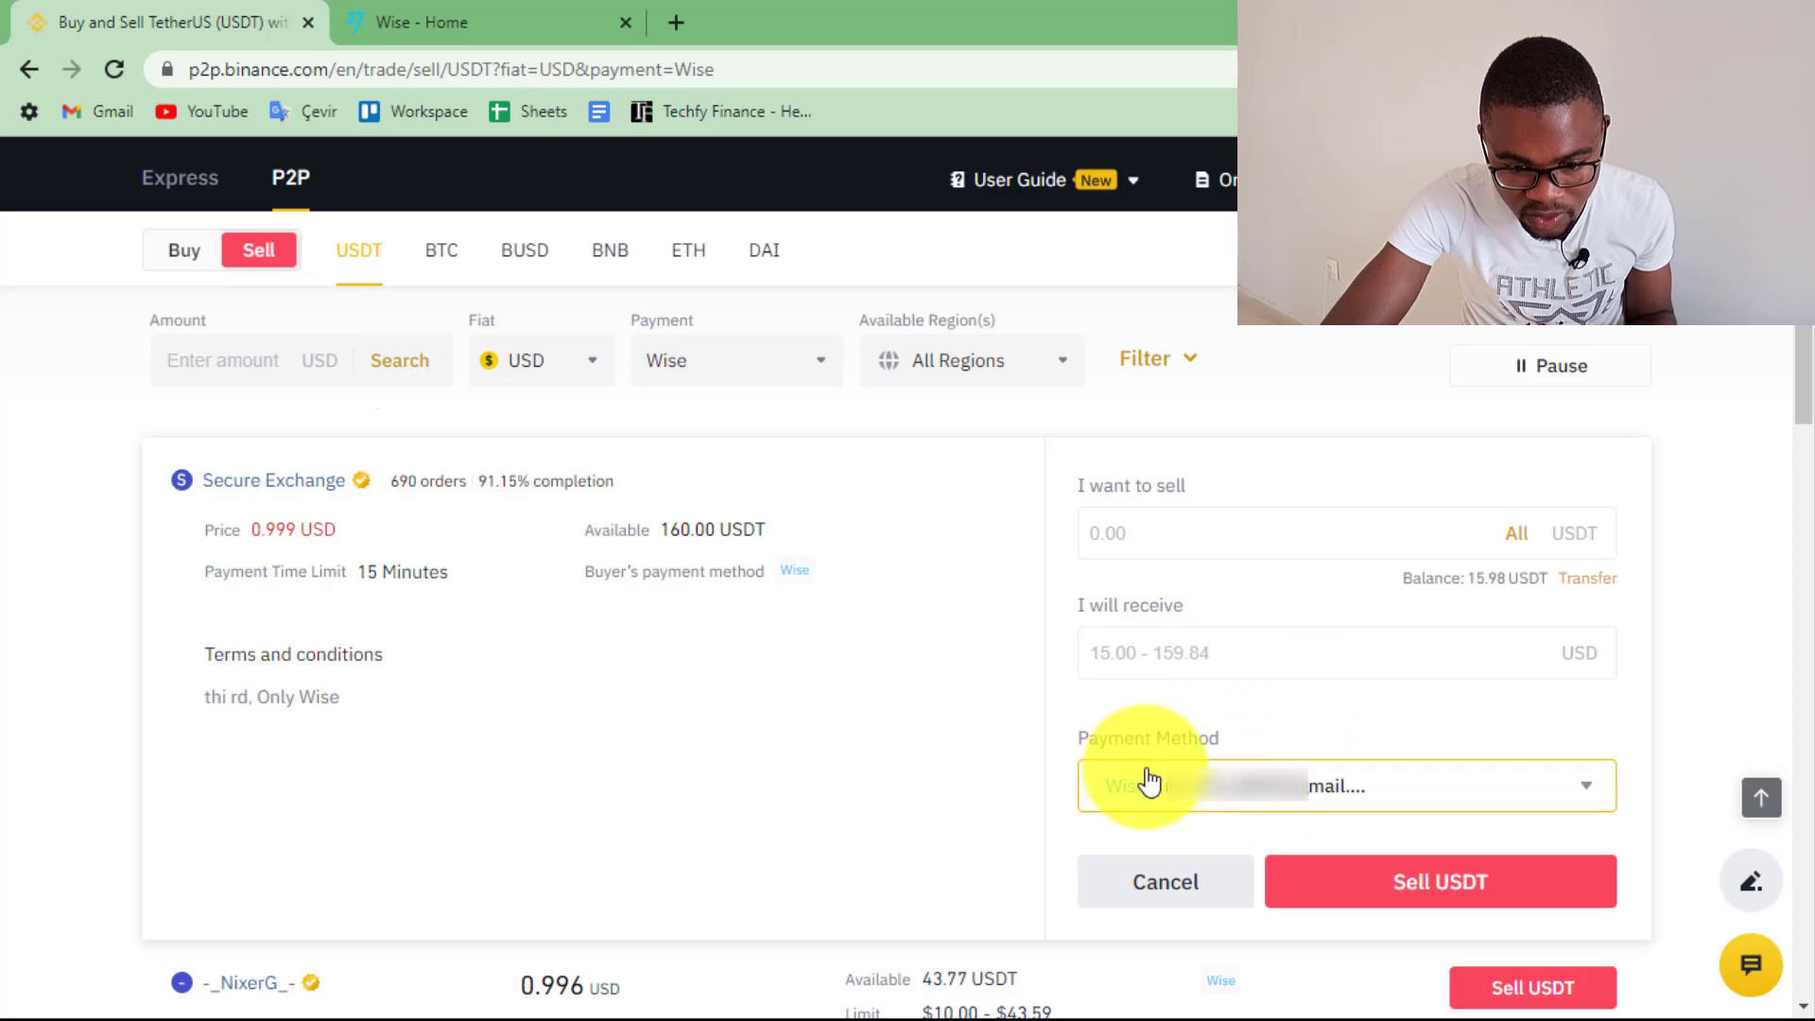
left_click(1323, 865)
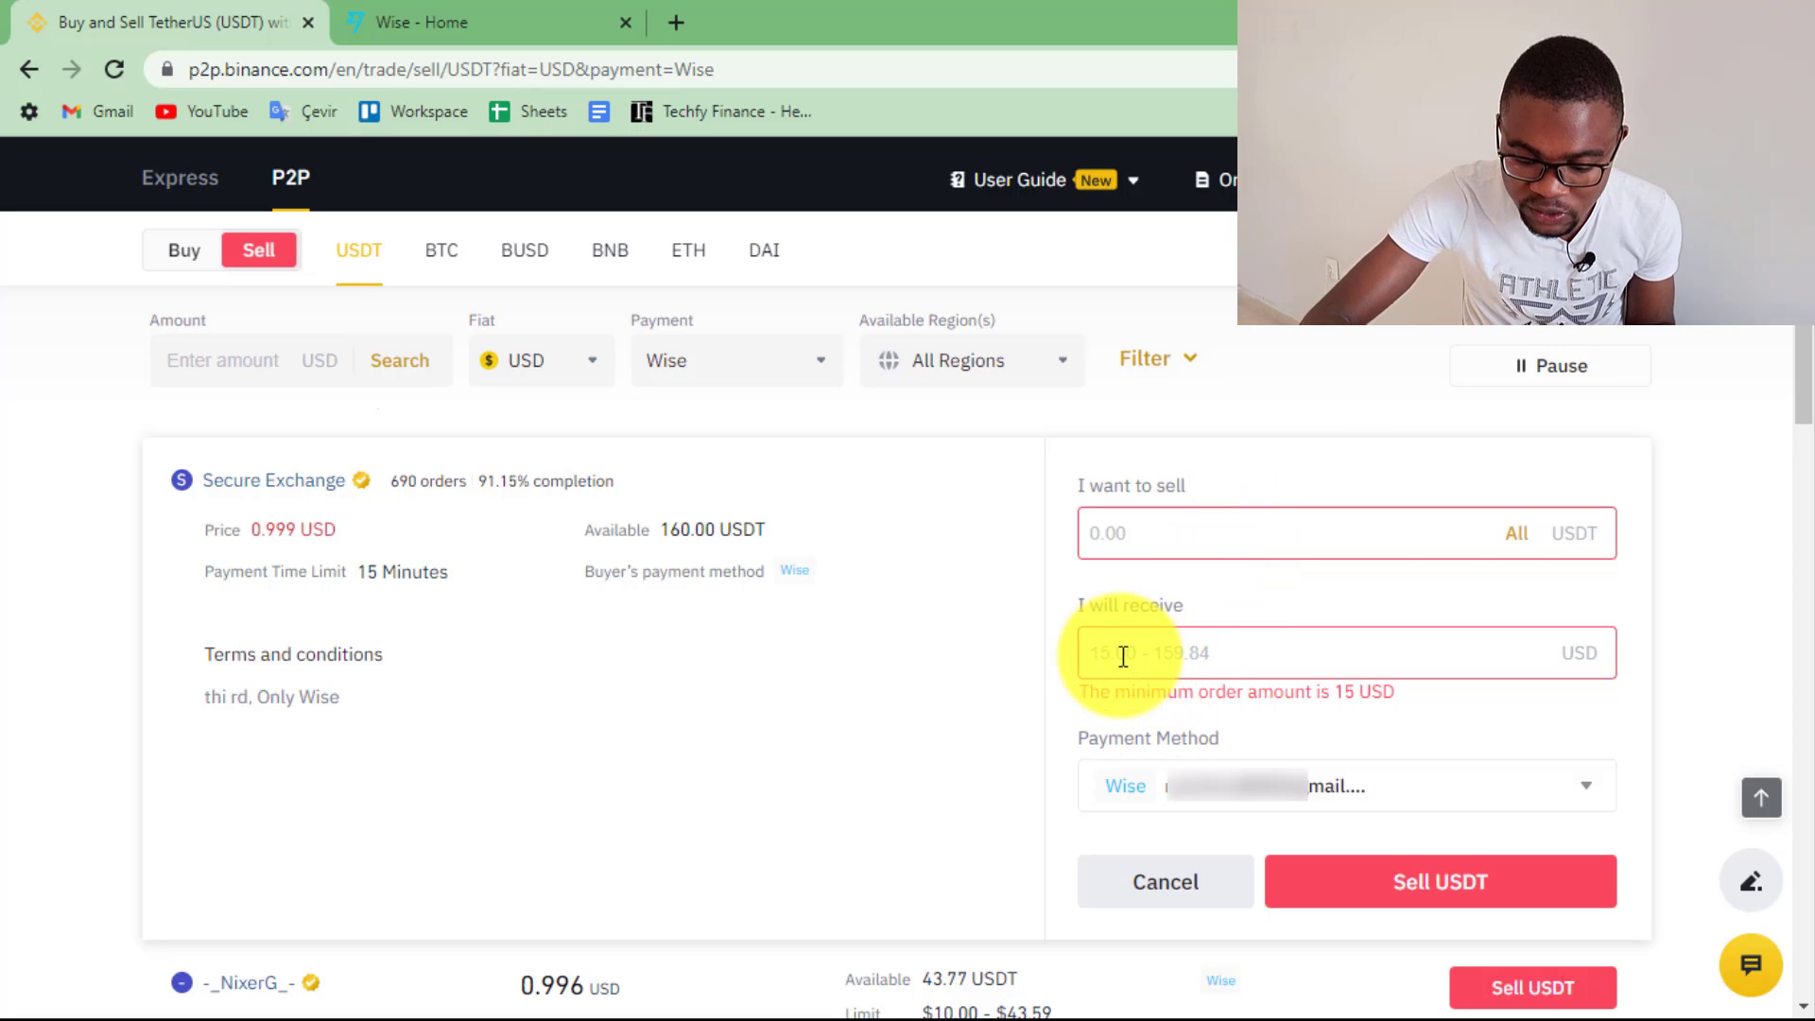
type("15")
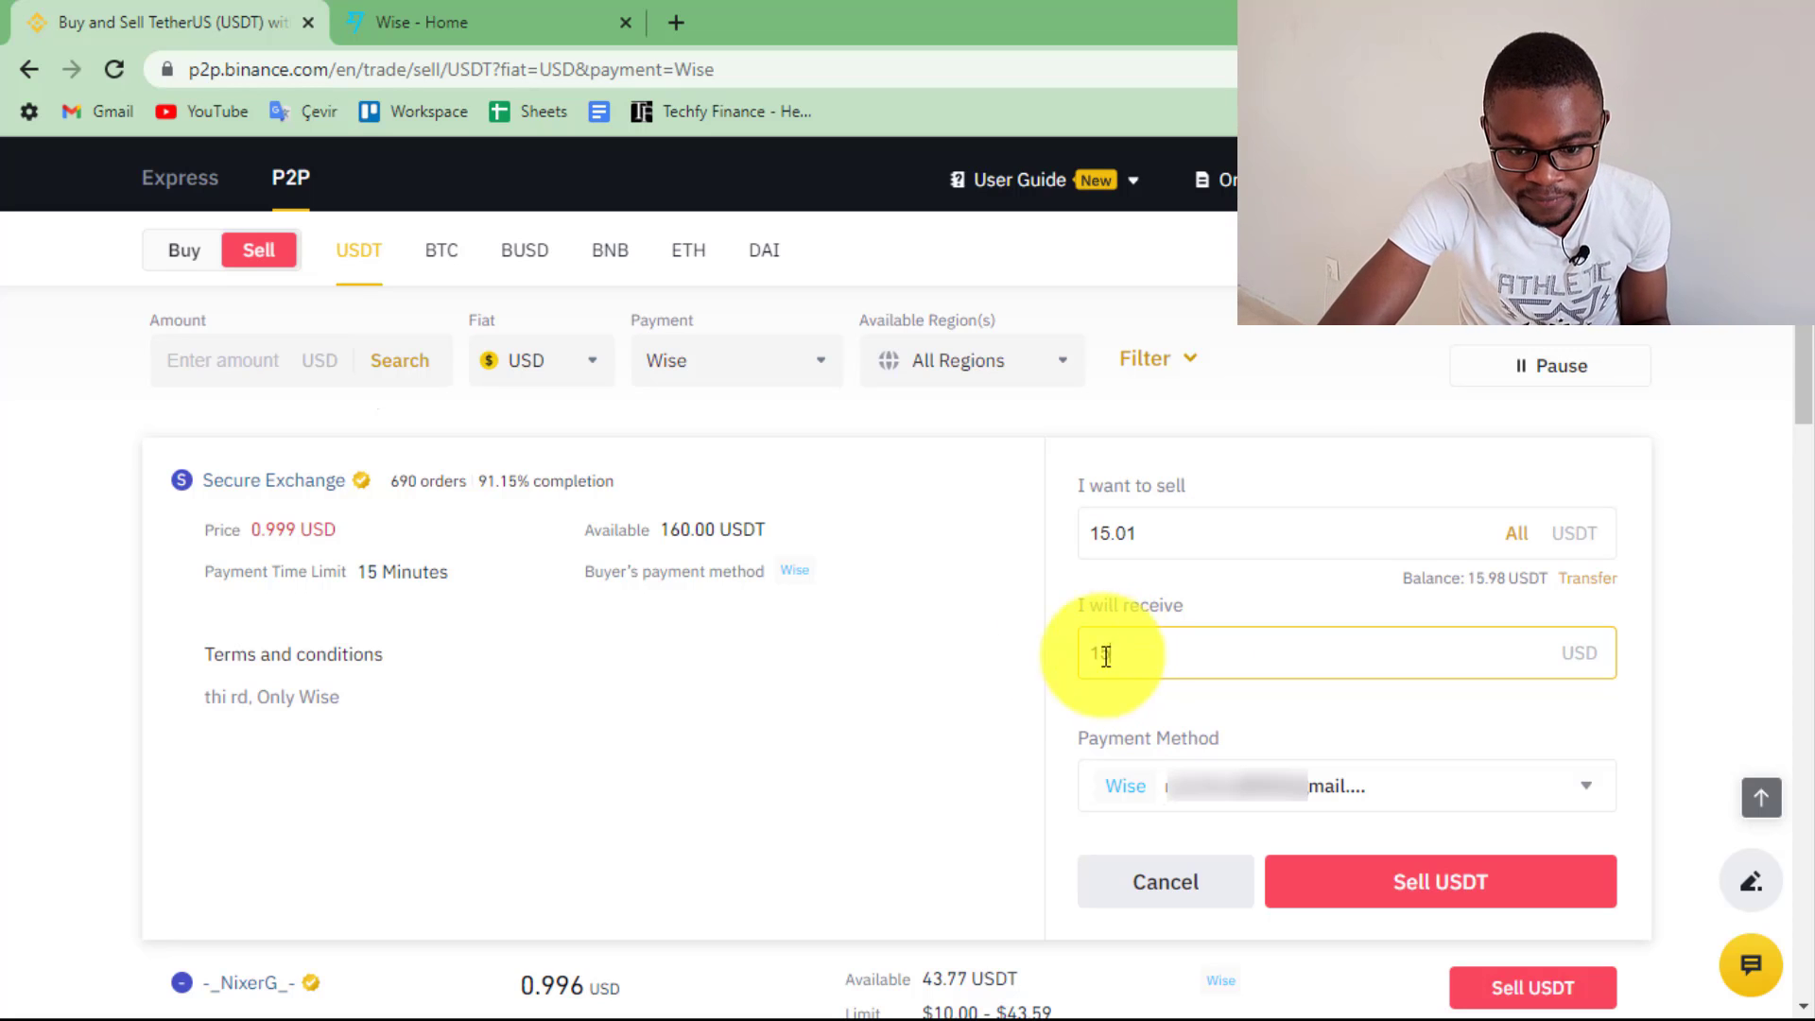
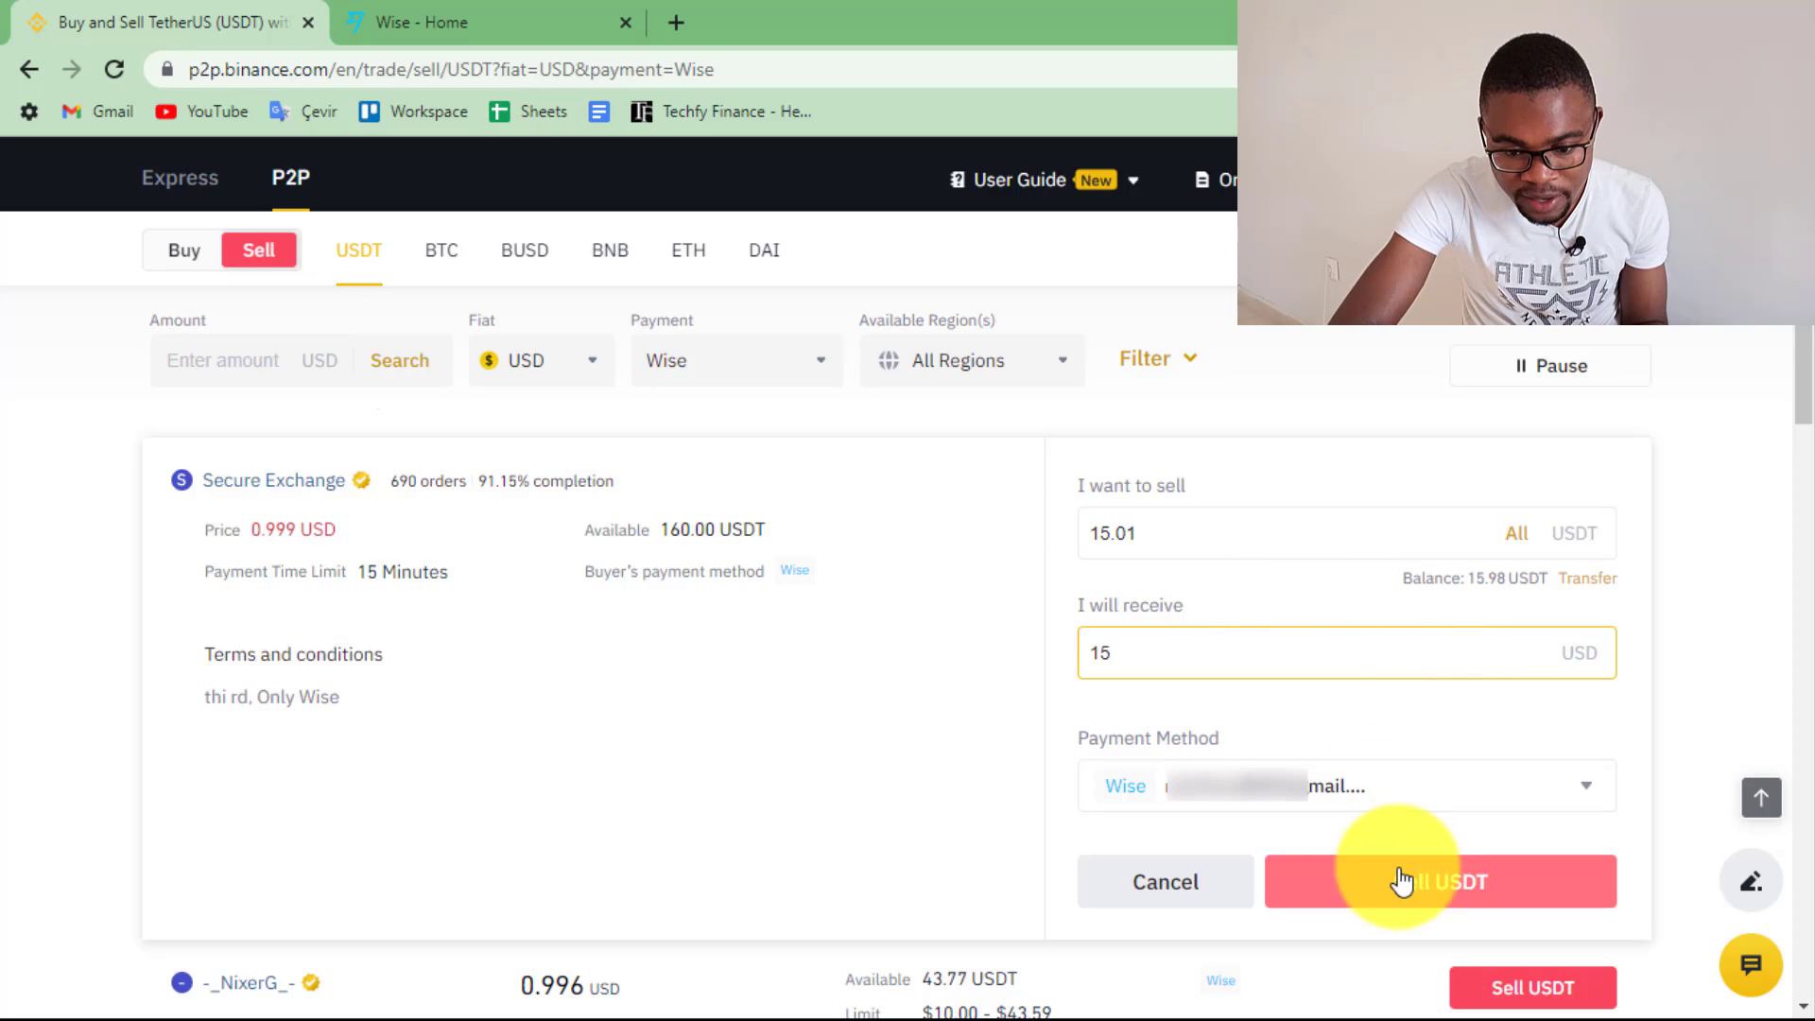
- Place the 15.01 USDT sell order with Secure Exchange and wait for the buyer's payment
left_click(1422, 888)
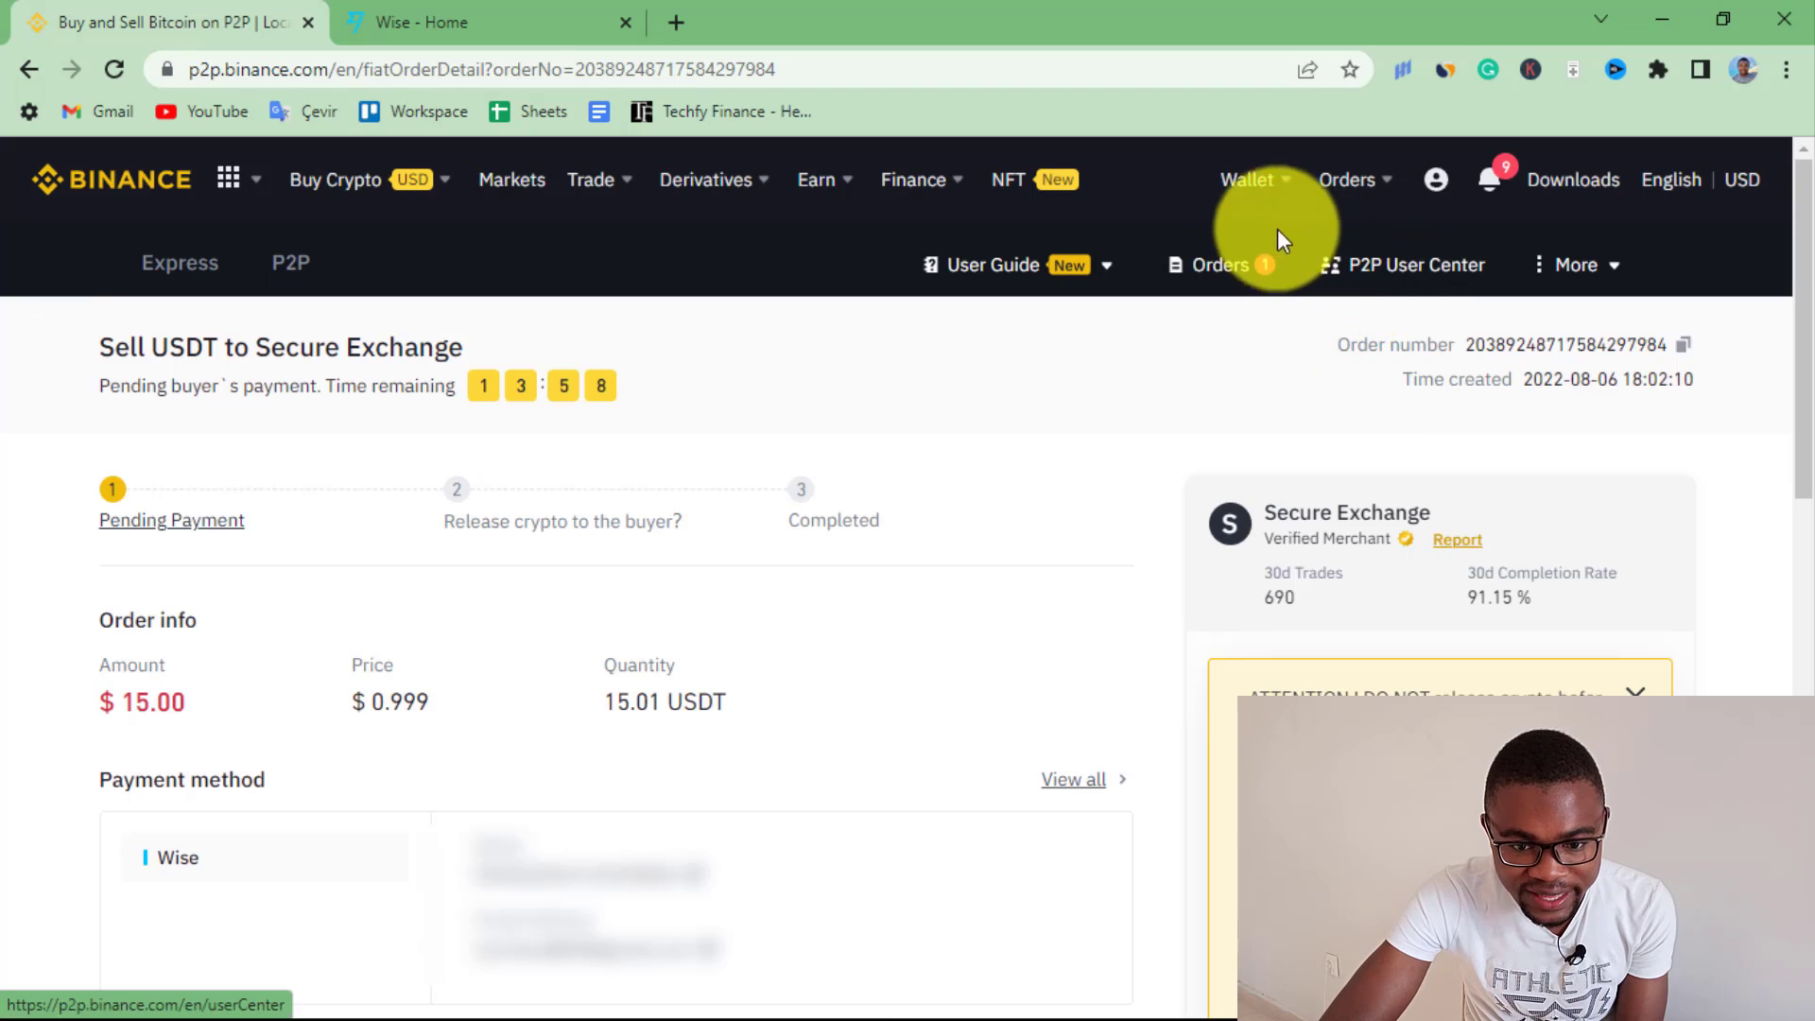
mouse_move(1211, 279)
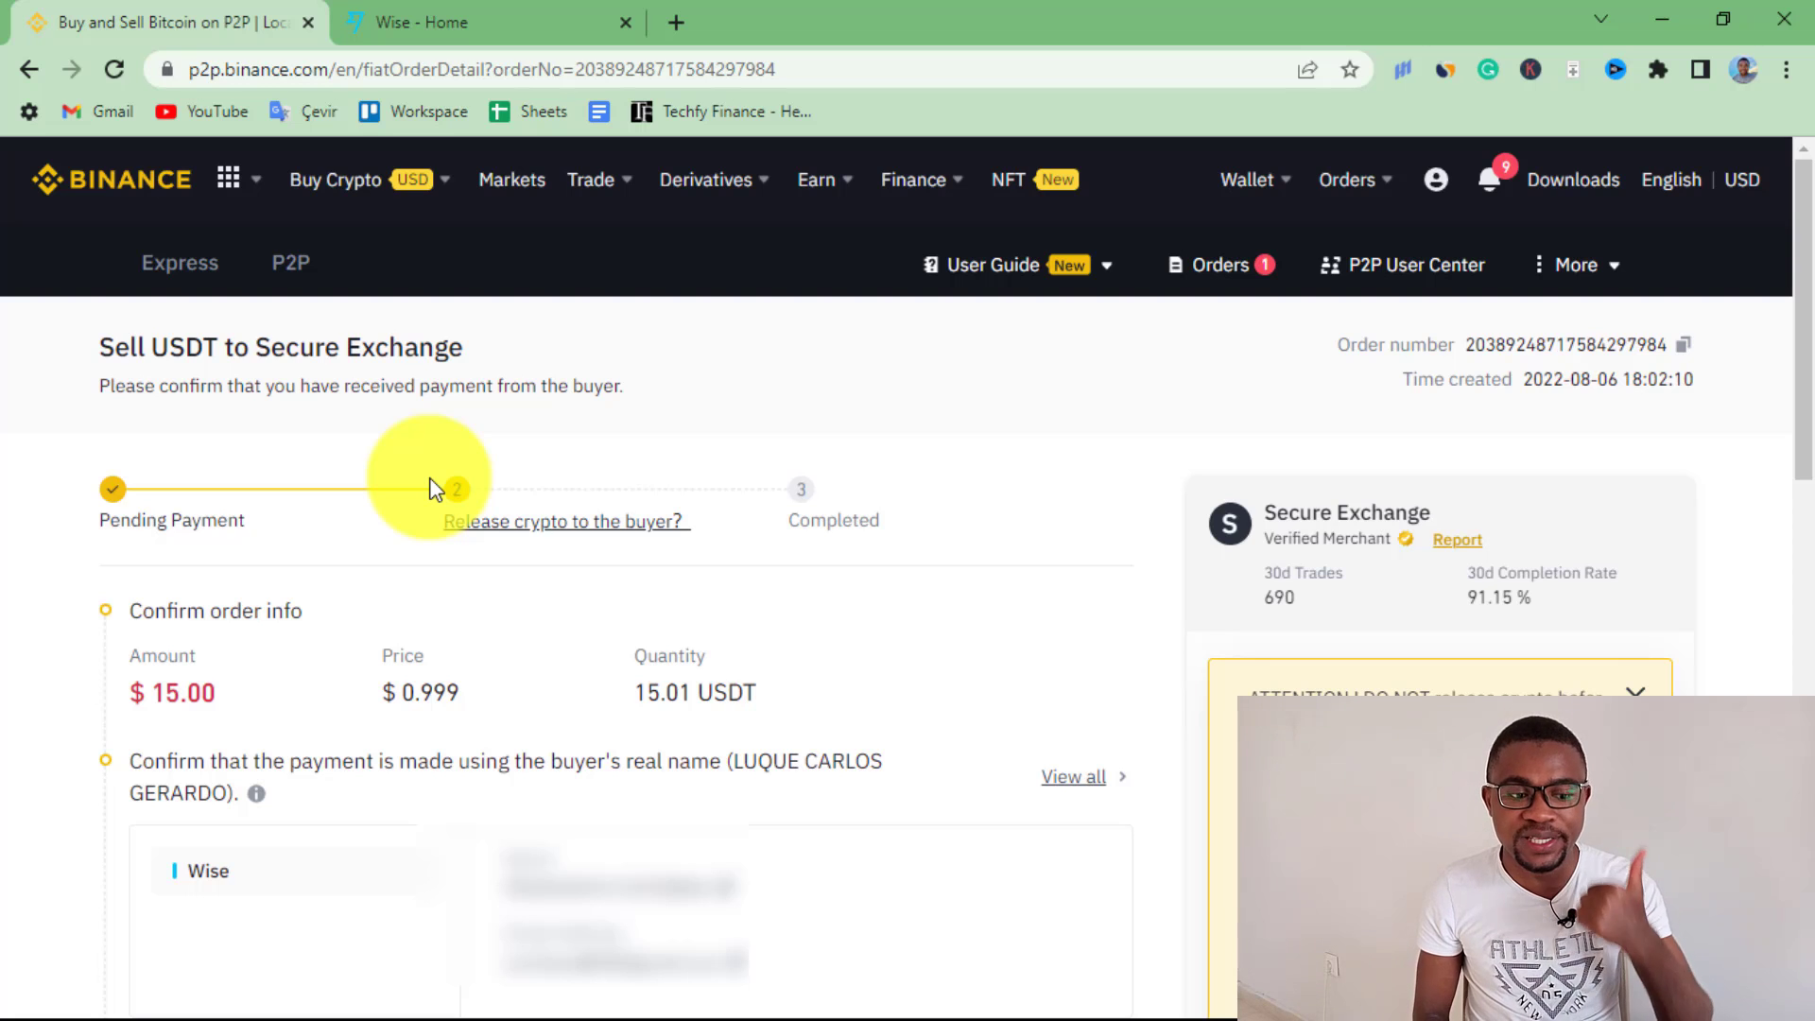
- Check the Wise USD balance, still 0 USD, for the buyer's payment
scroll(1783, 547, "down", 6)
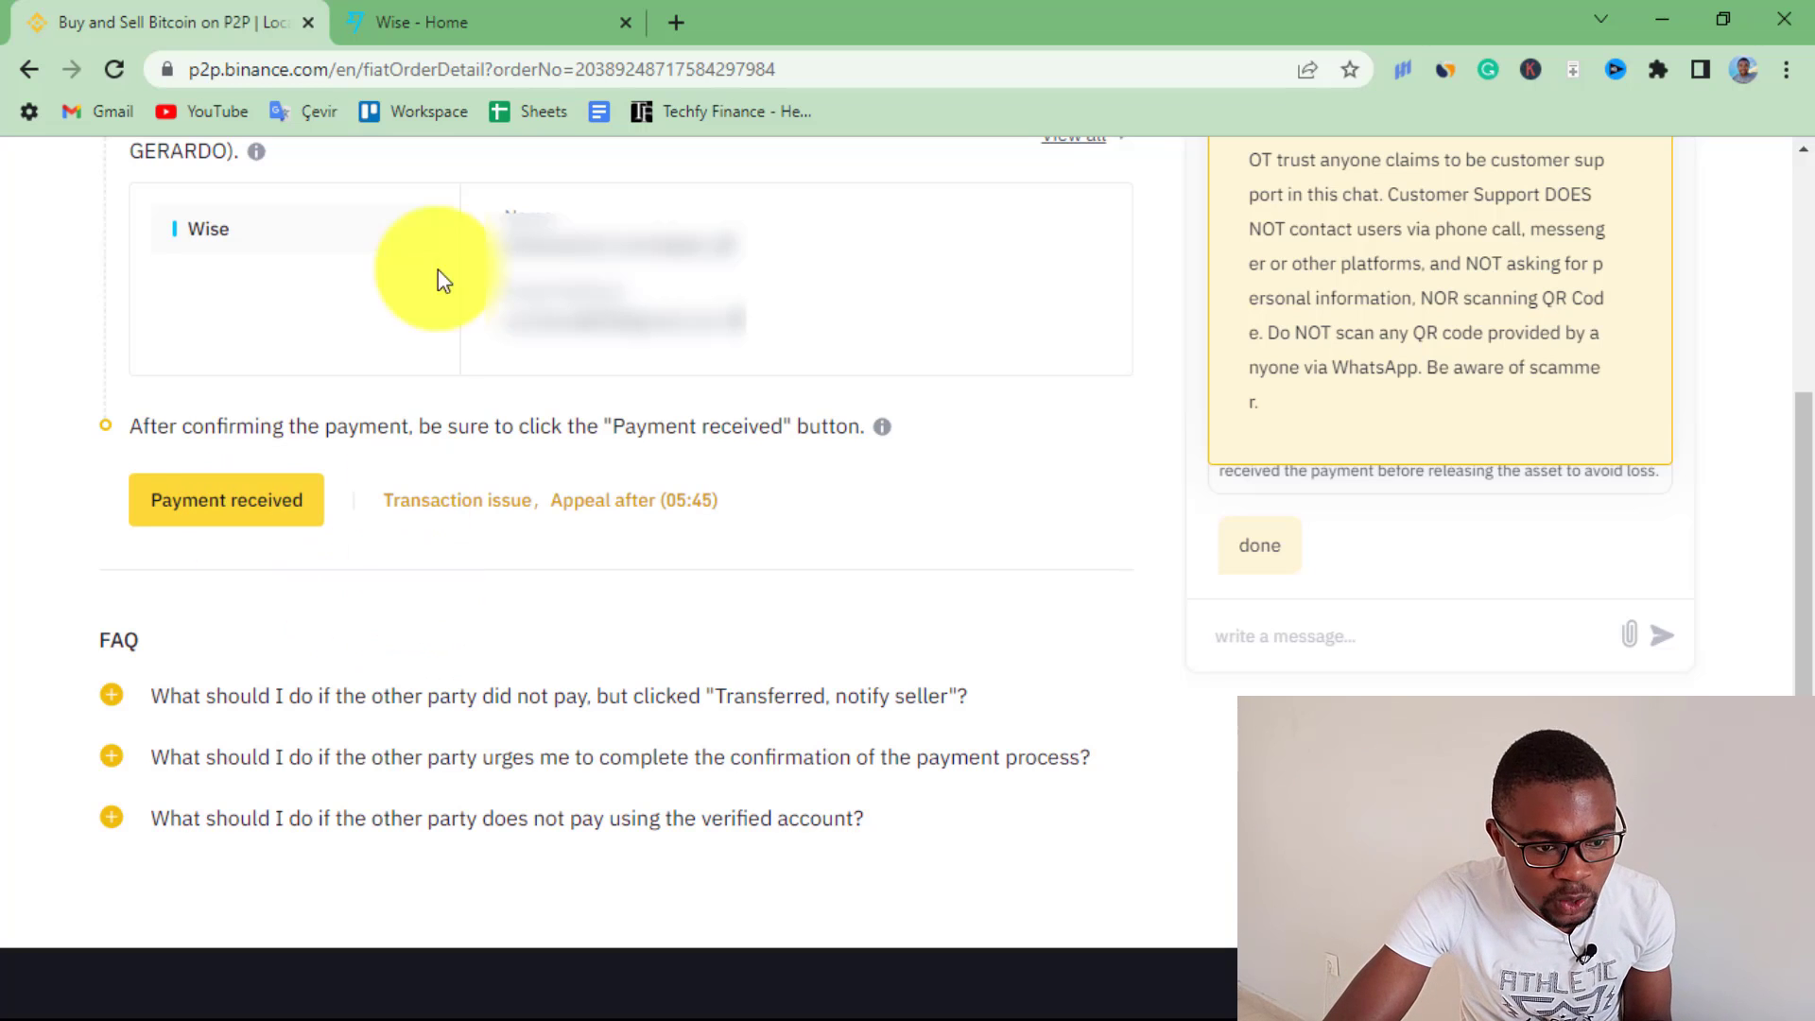
left_click(492, 41)
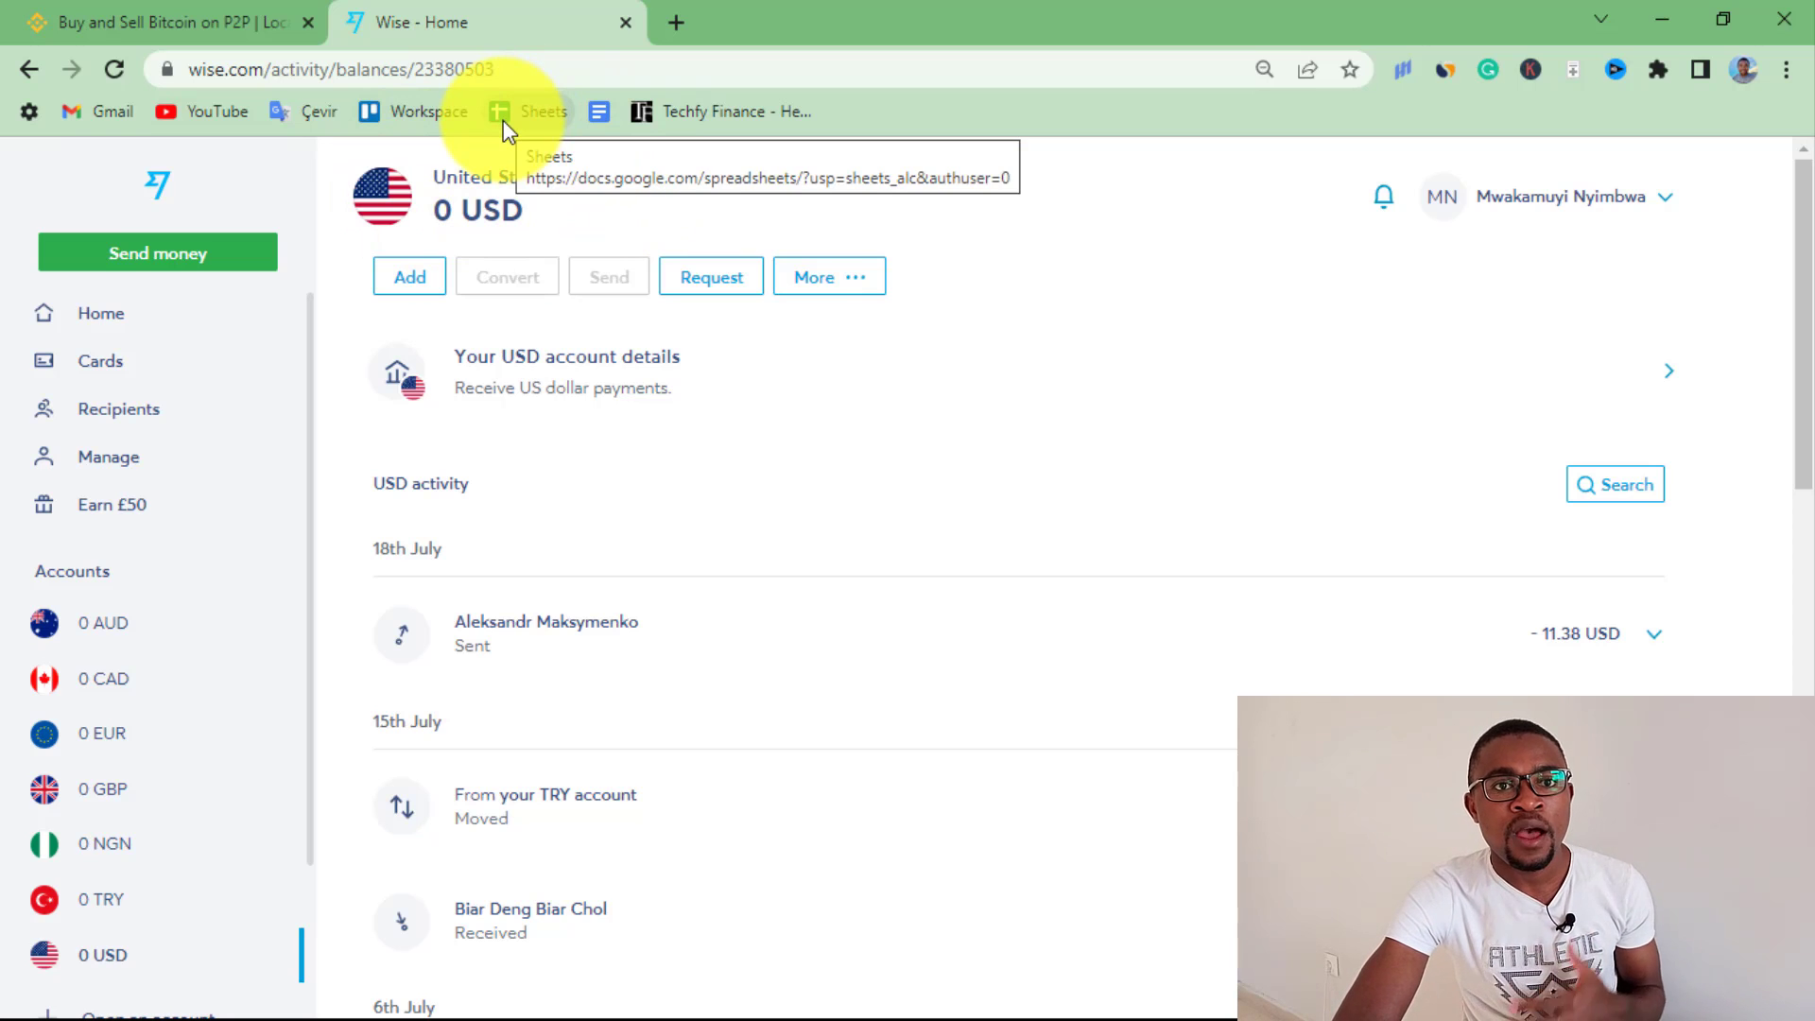
- Reload the Wise balance page to confirm the 15 USD payment arrived
left_click(113, 72)
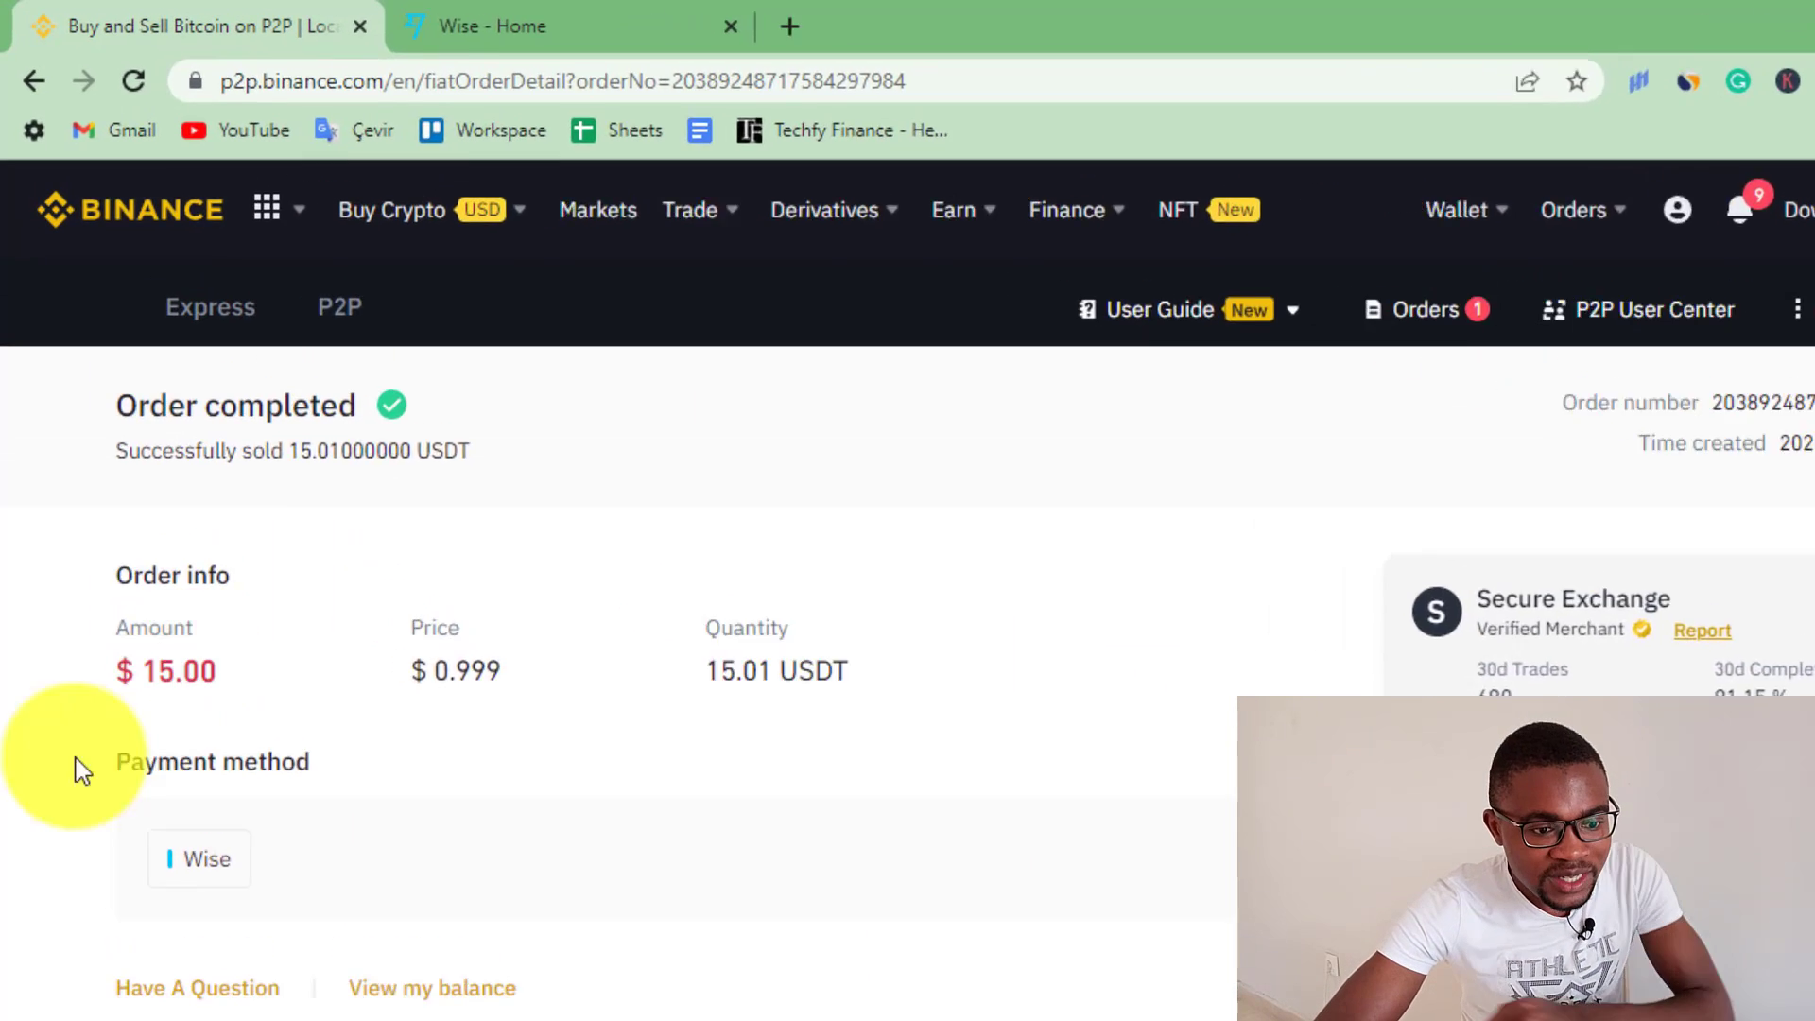
- Go to P2P Trading from the Buy Crypto menu to see USDT buy offers
mouse_move(430, 267)
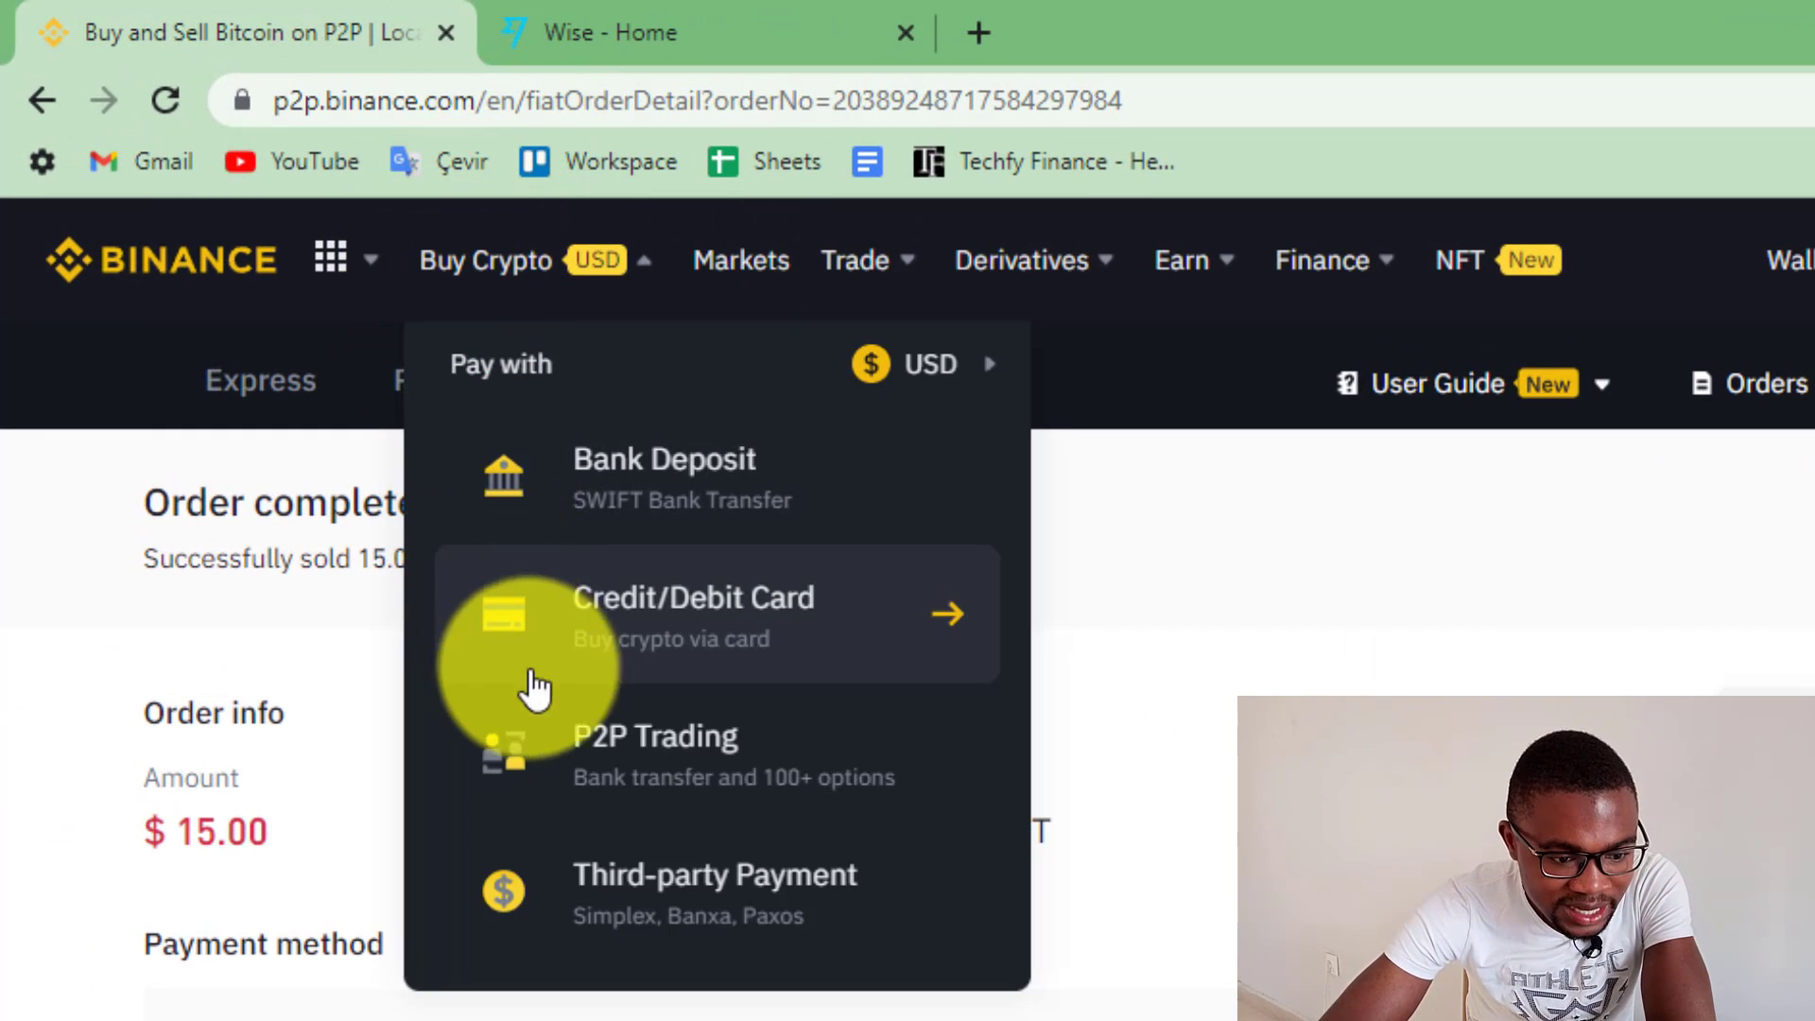
left_click(599, 756)
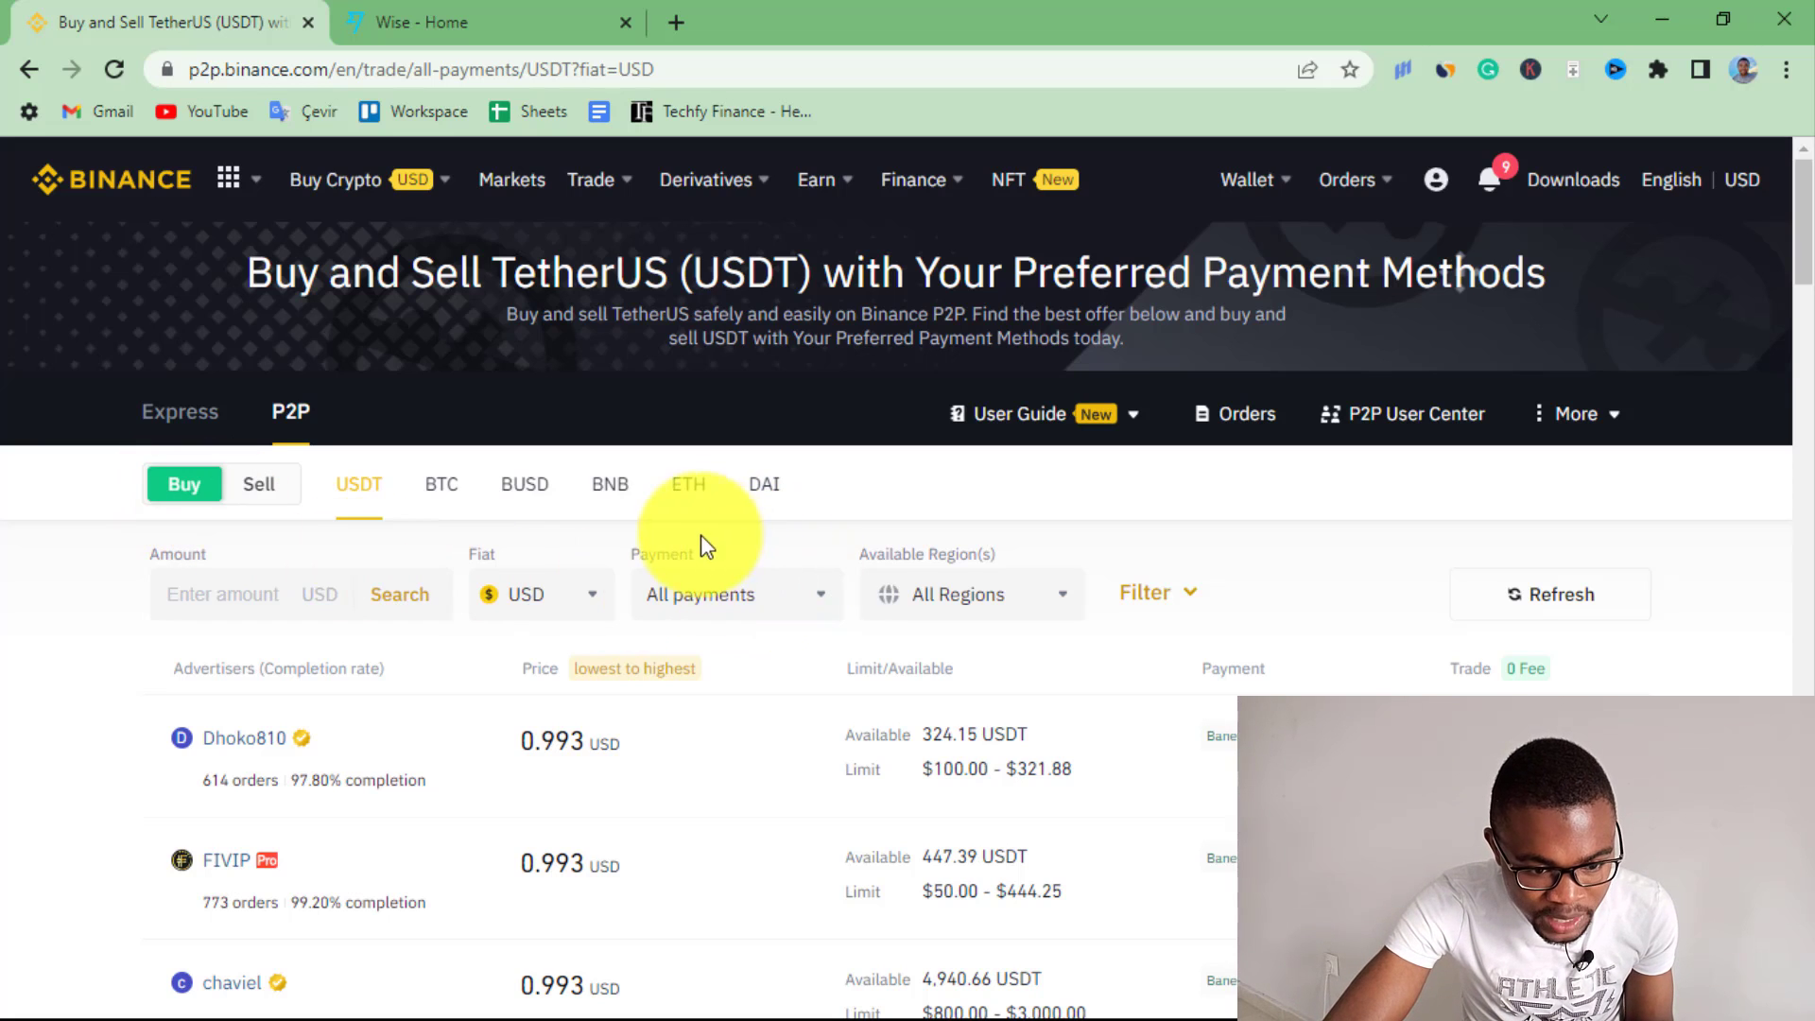
- Filter the Buy USDT offers to sellers accepting Wise as payment
left_click(711, 605)
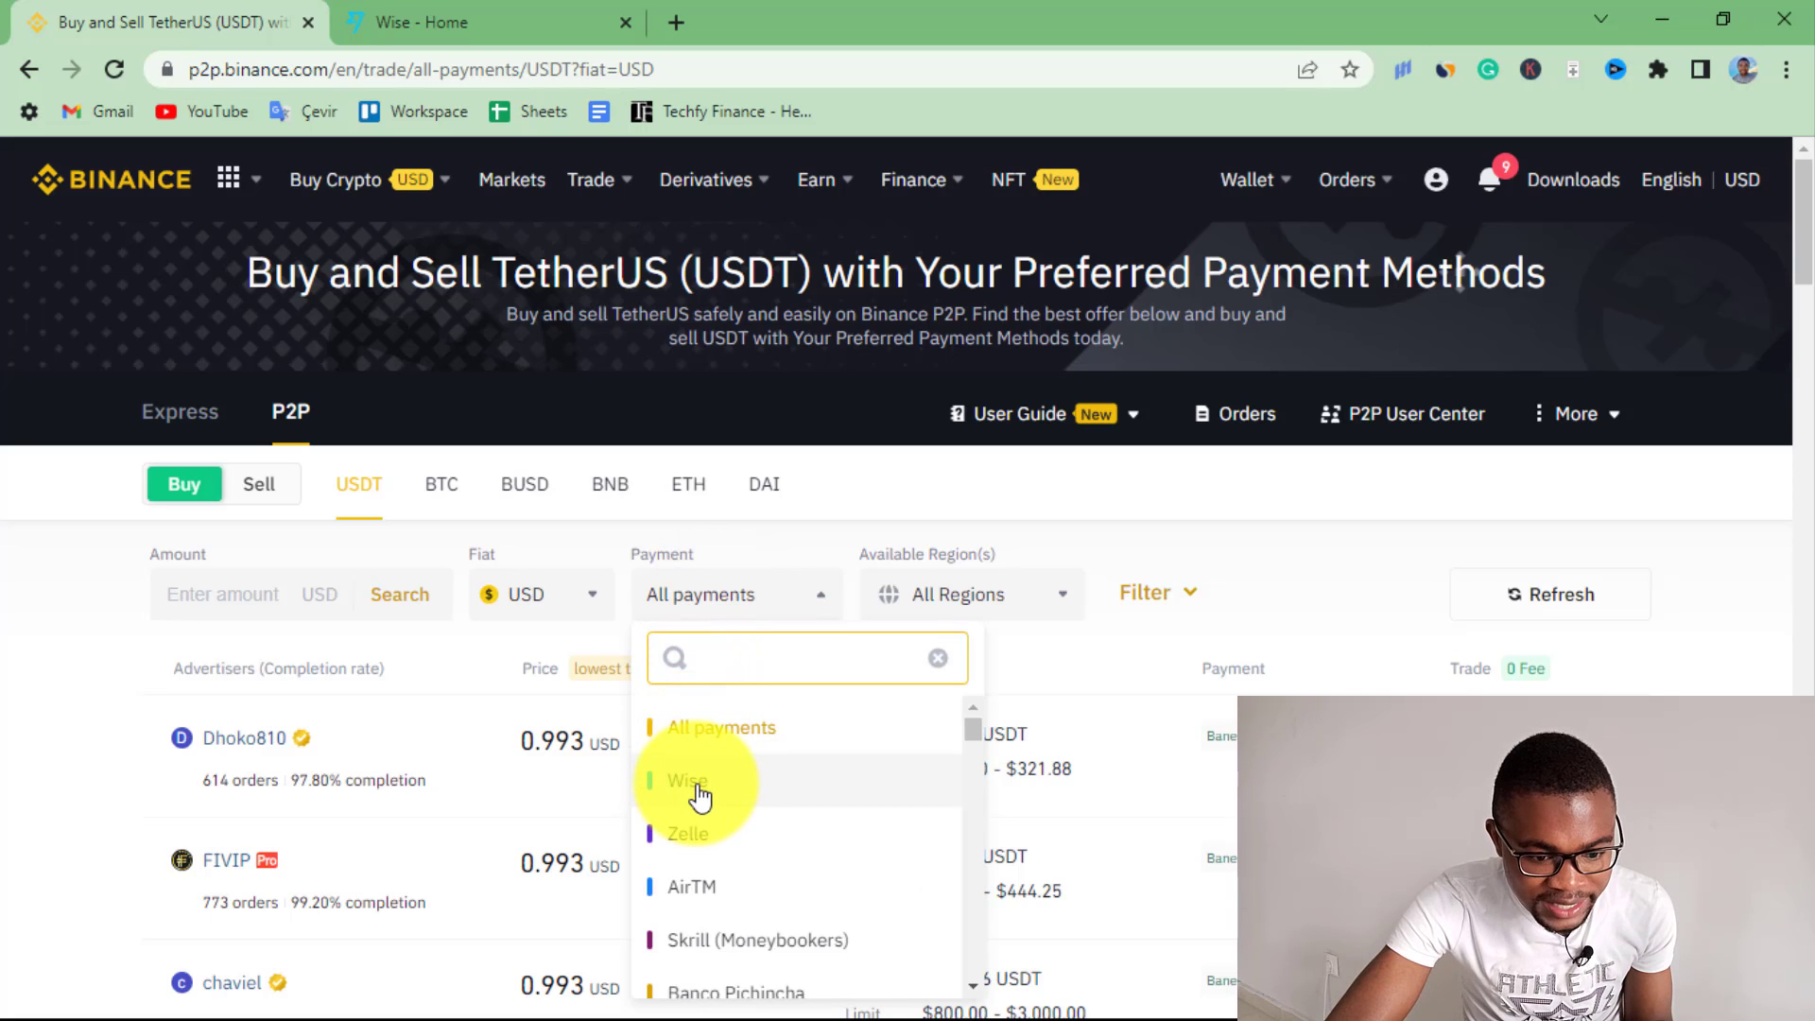
left_click(698, 782)
scroll(144, 643, "down", 3)
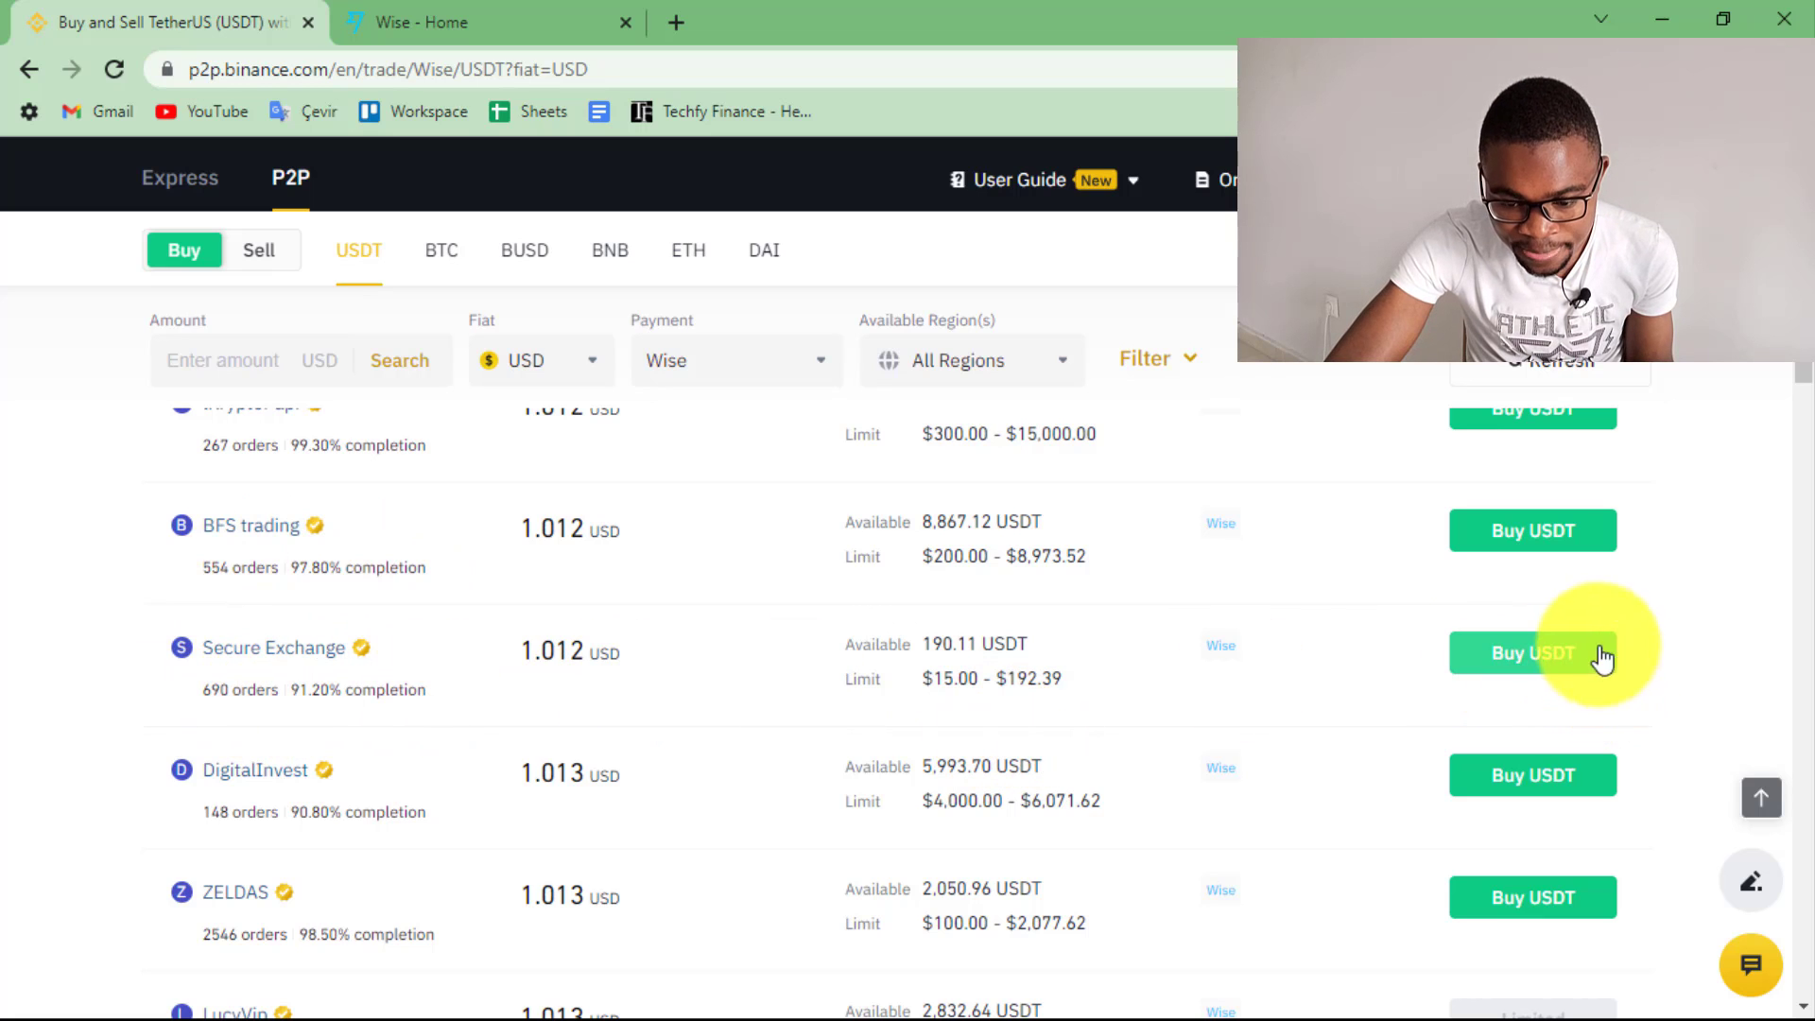
- Create a Secure Exchange buy order paying 15 USD for 14.82 USDT at 1.012
left_click(1539, 662)
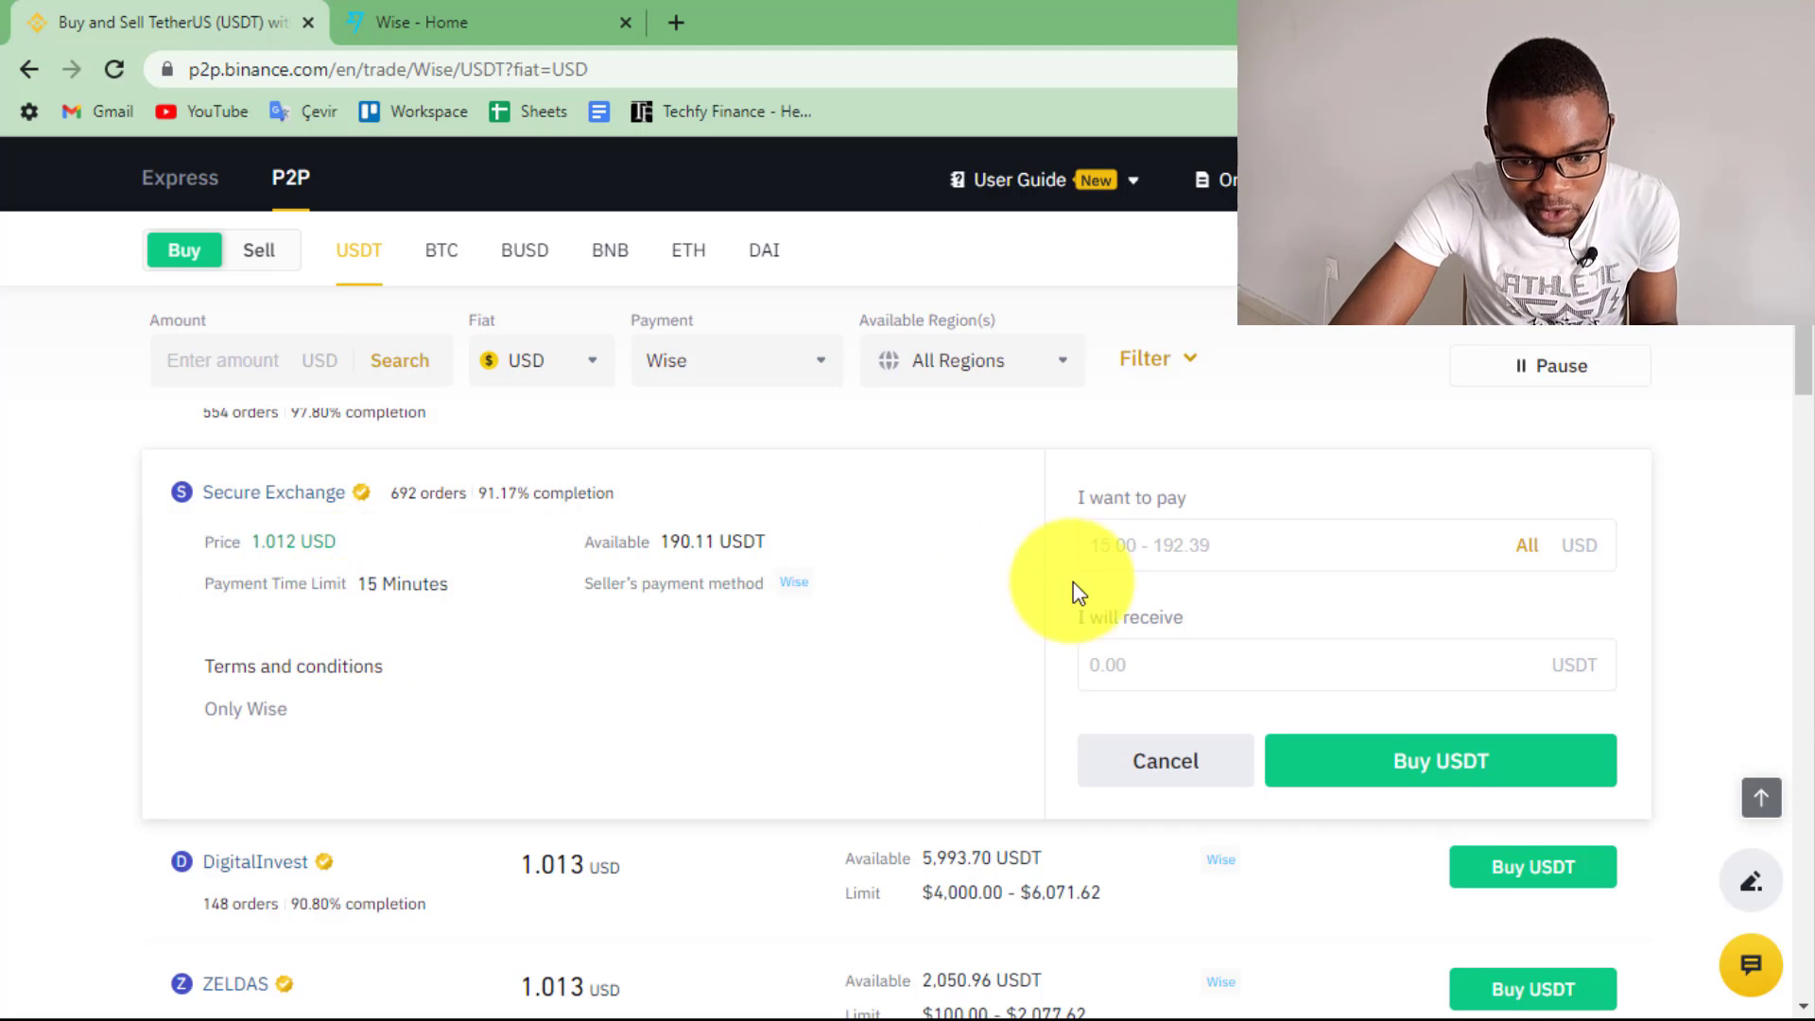
left_click(1153, 550)
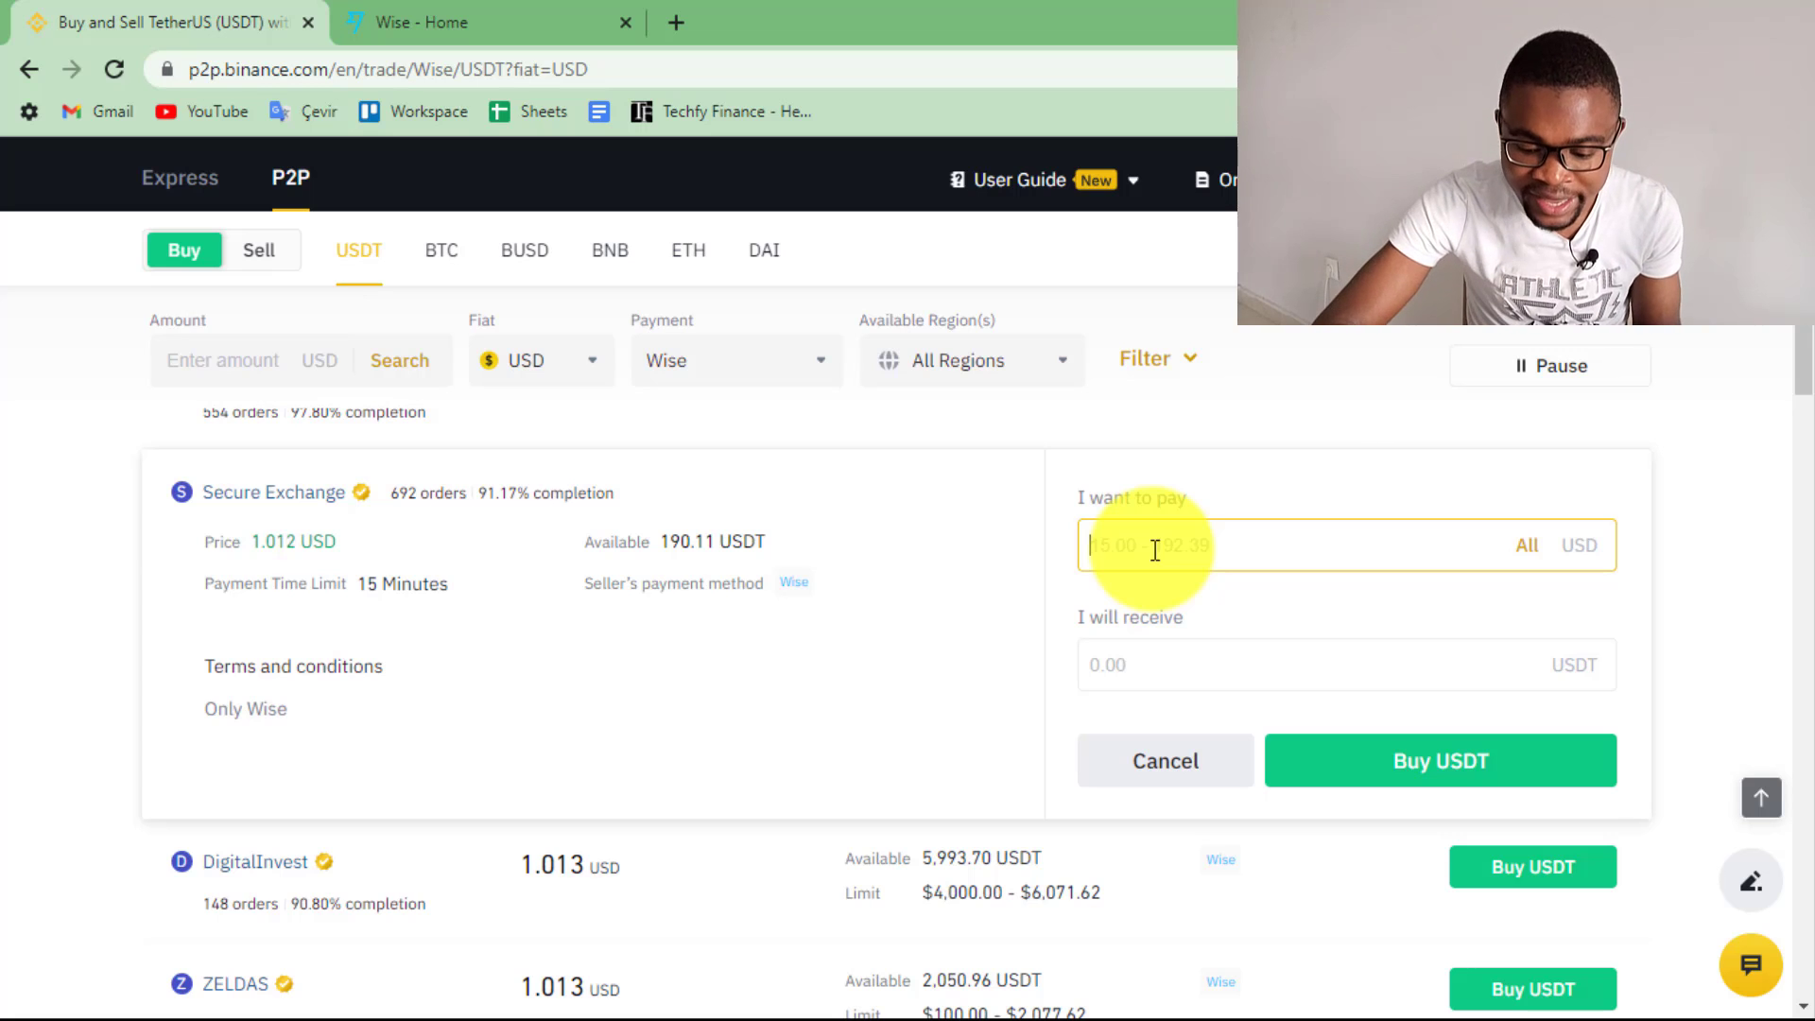
type("15")
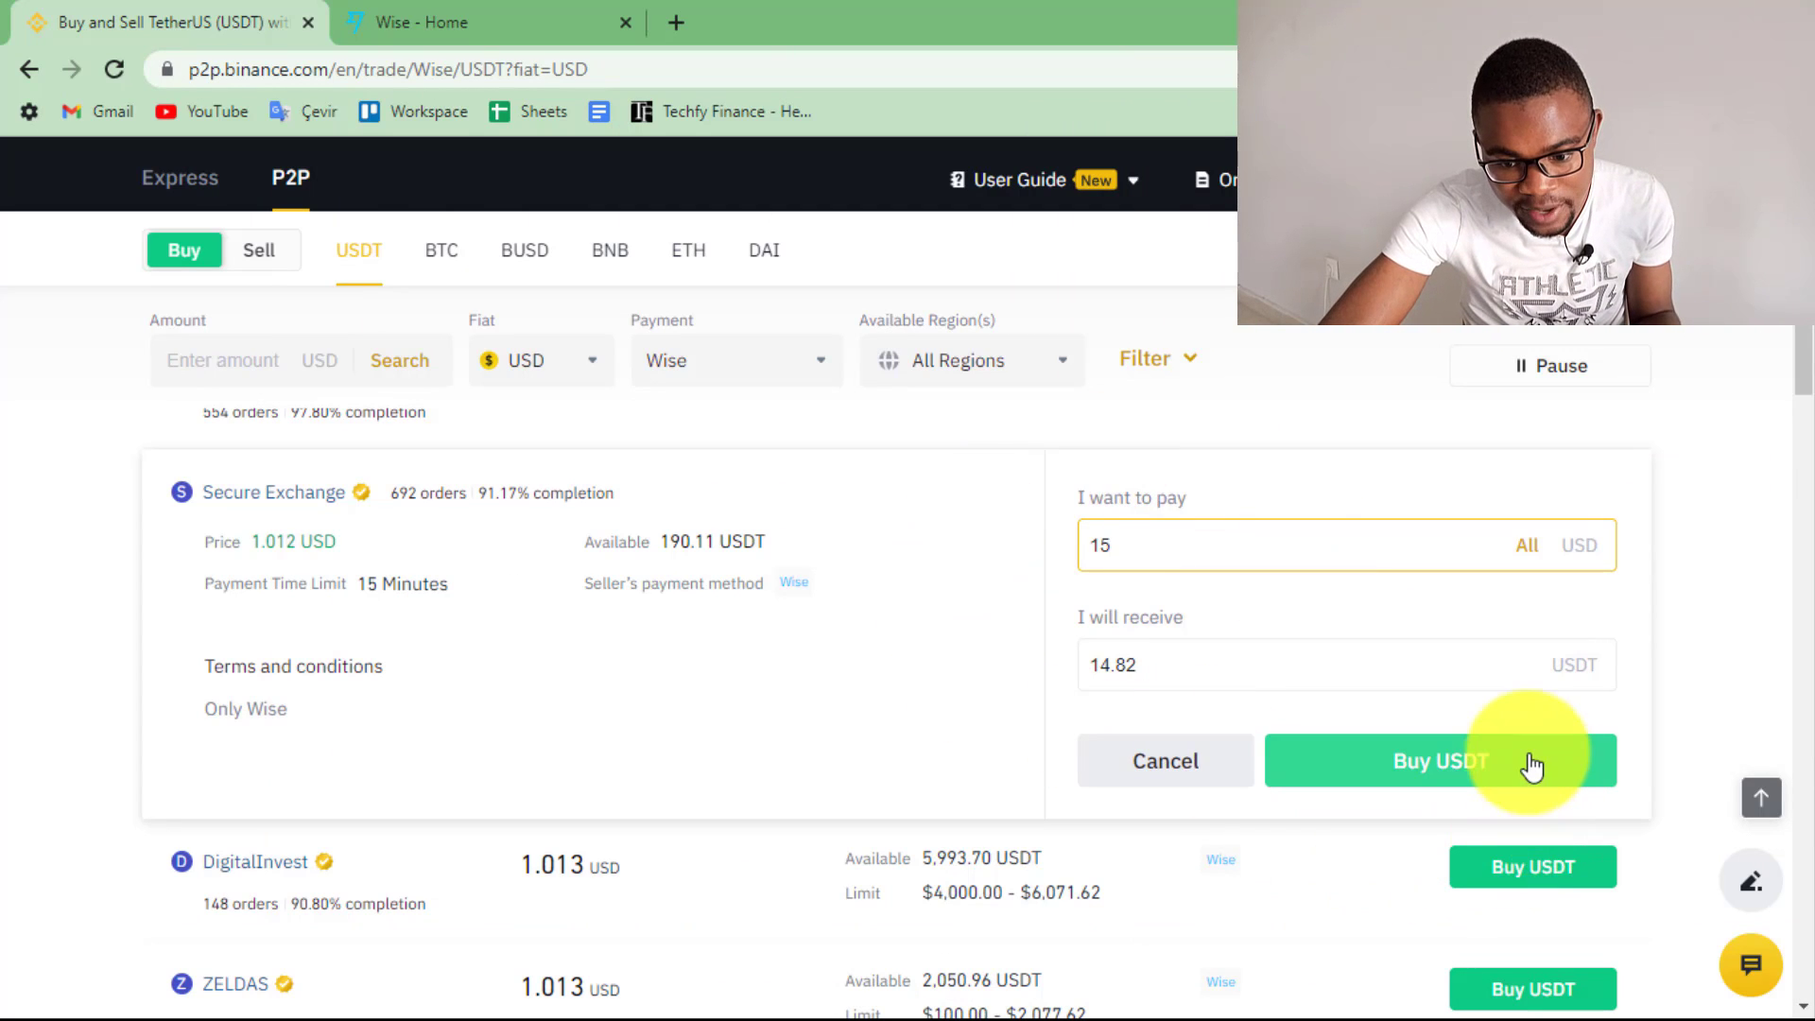
left_click(1488, 757)
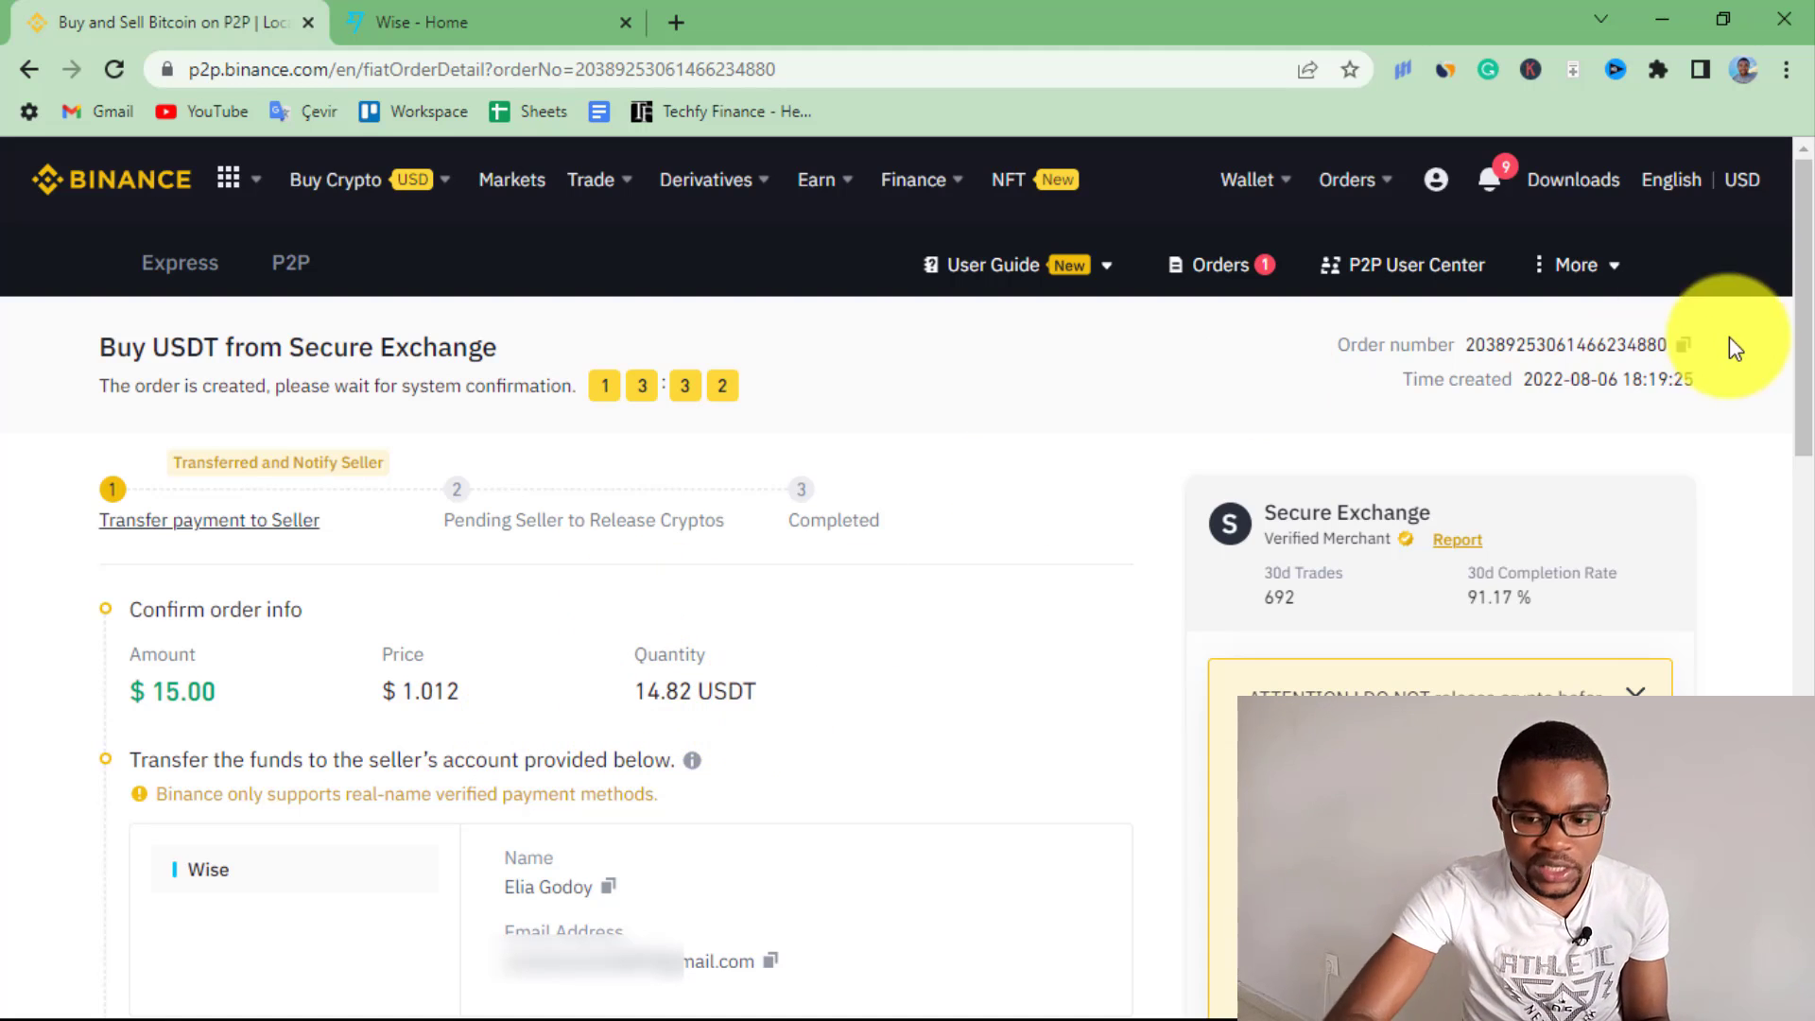
- Switch to Wise, verify the 15 USD balance, and start sending from it
left_click_drag(1803, 326, 1807, 402)
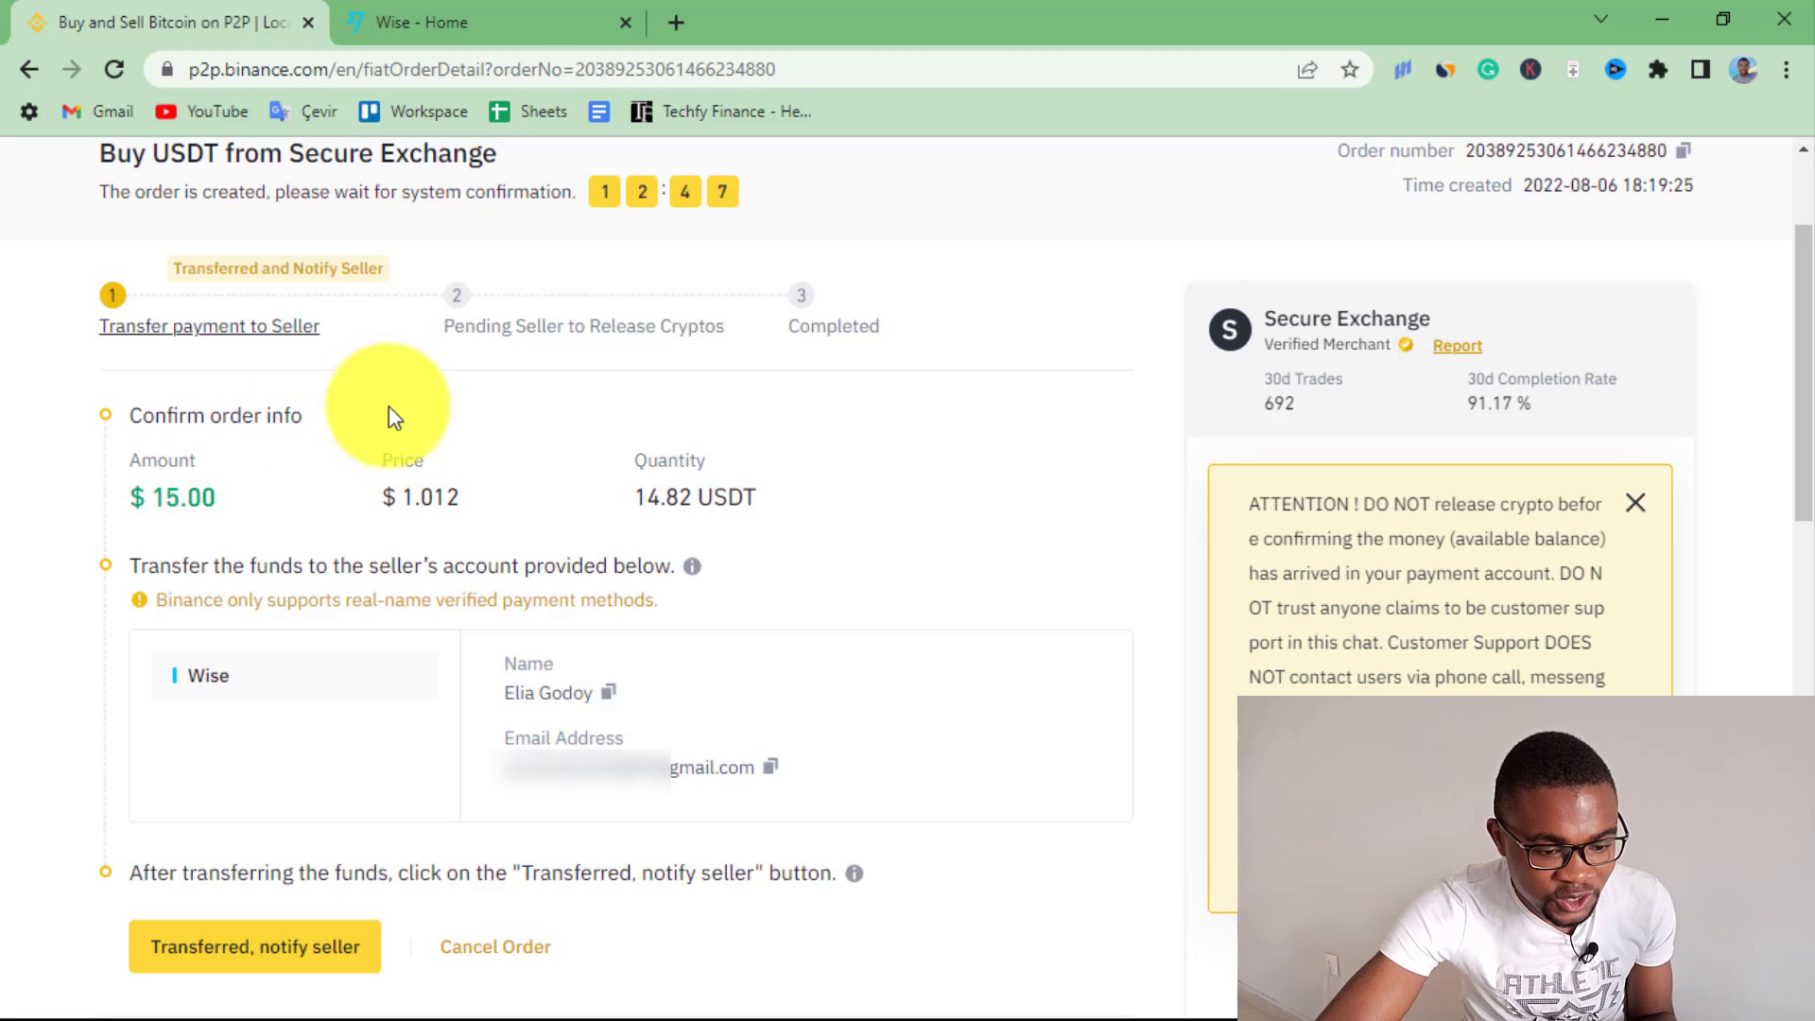
left_click(516, 7)
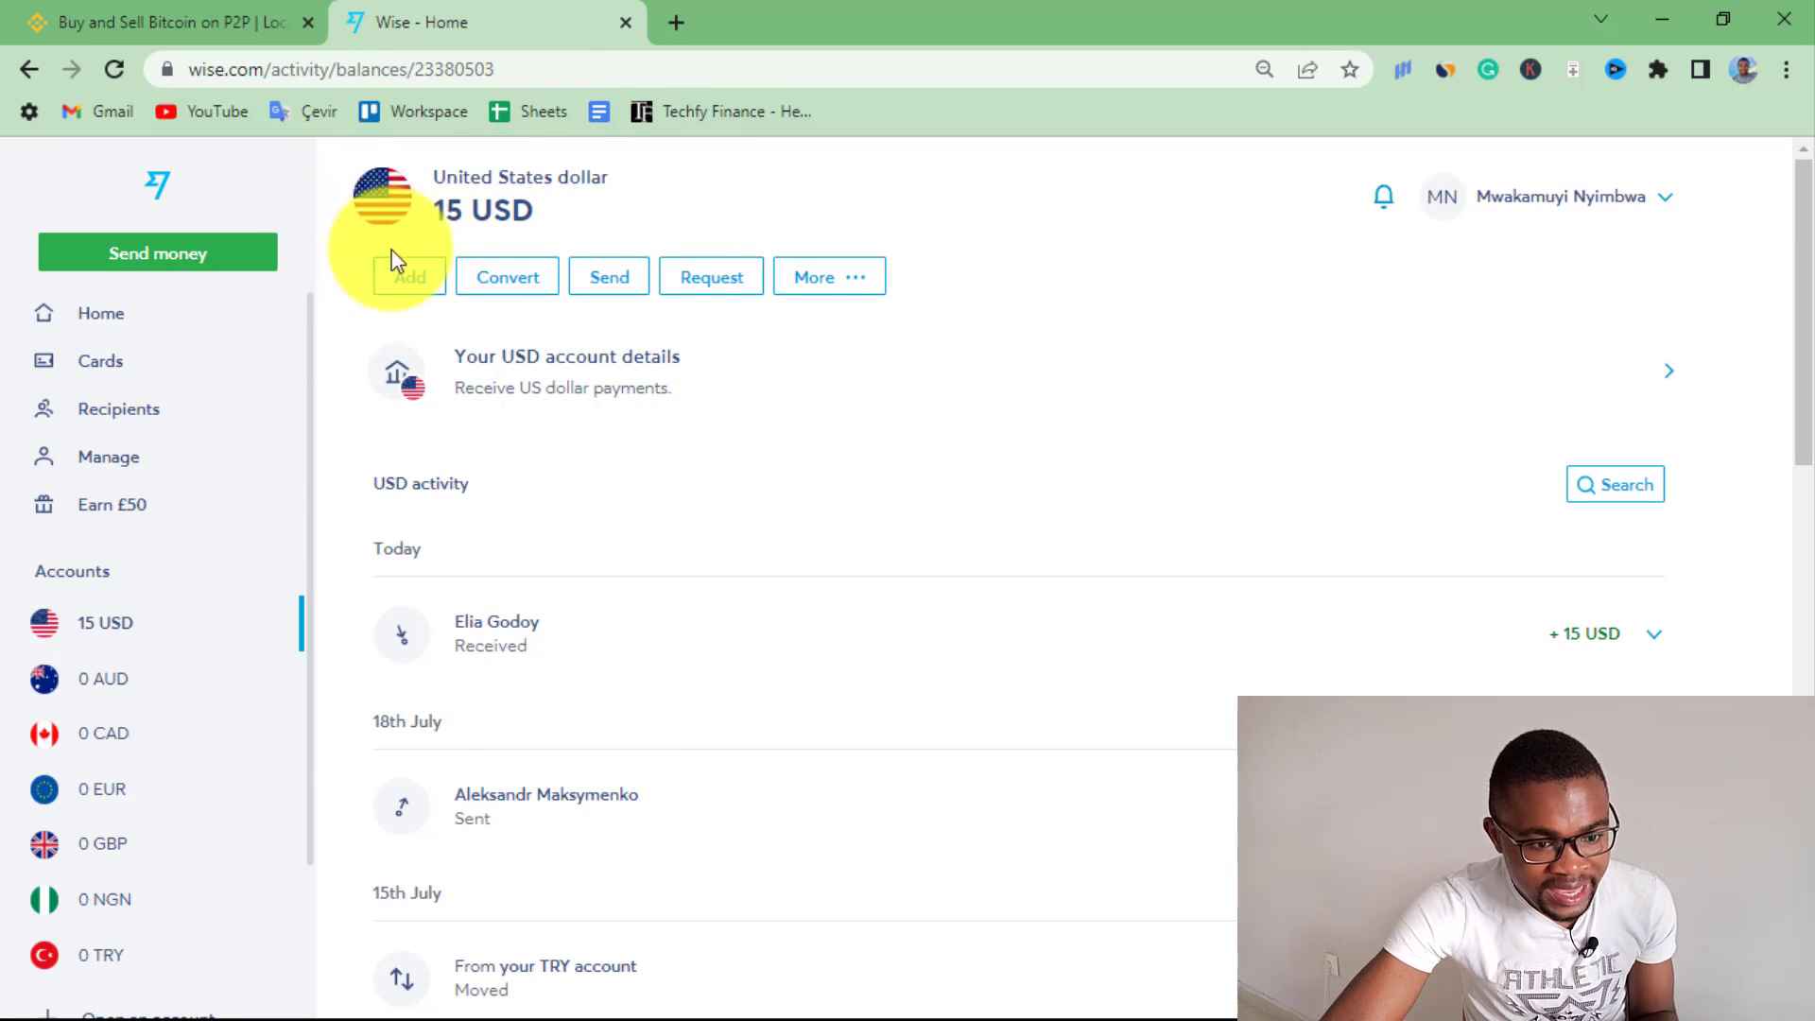
left_click(616, 277)
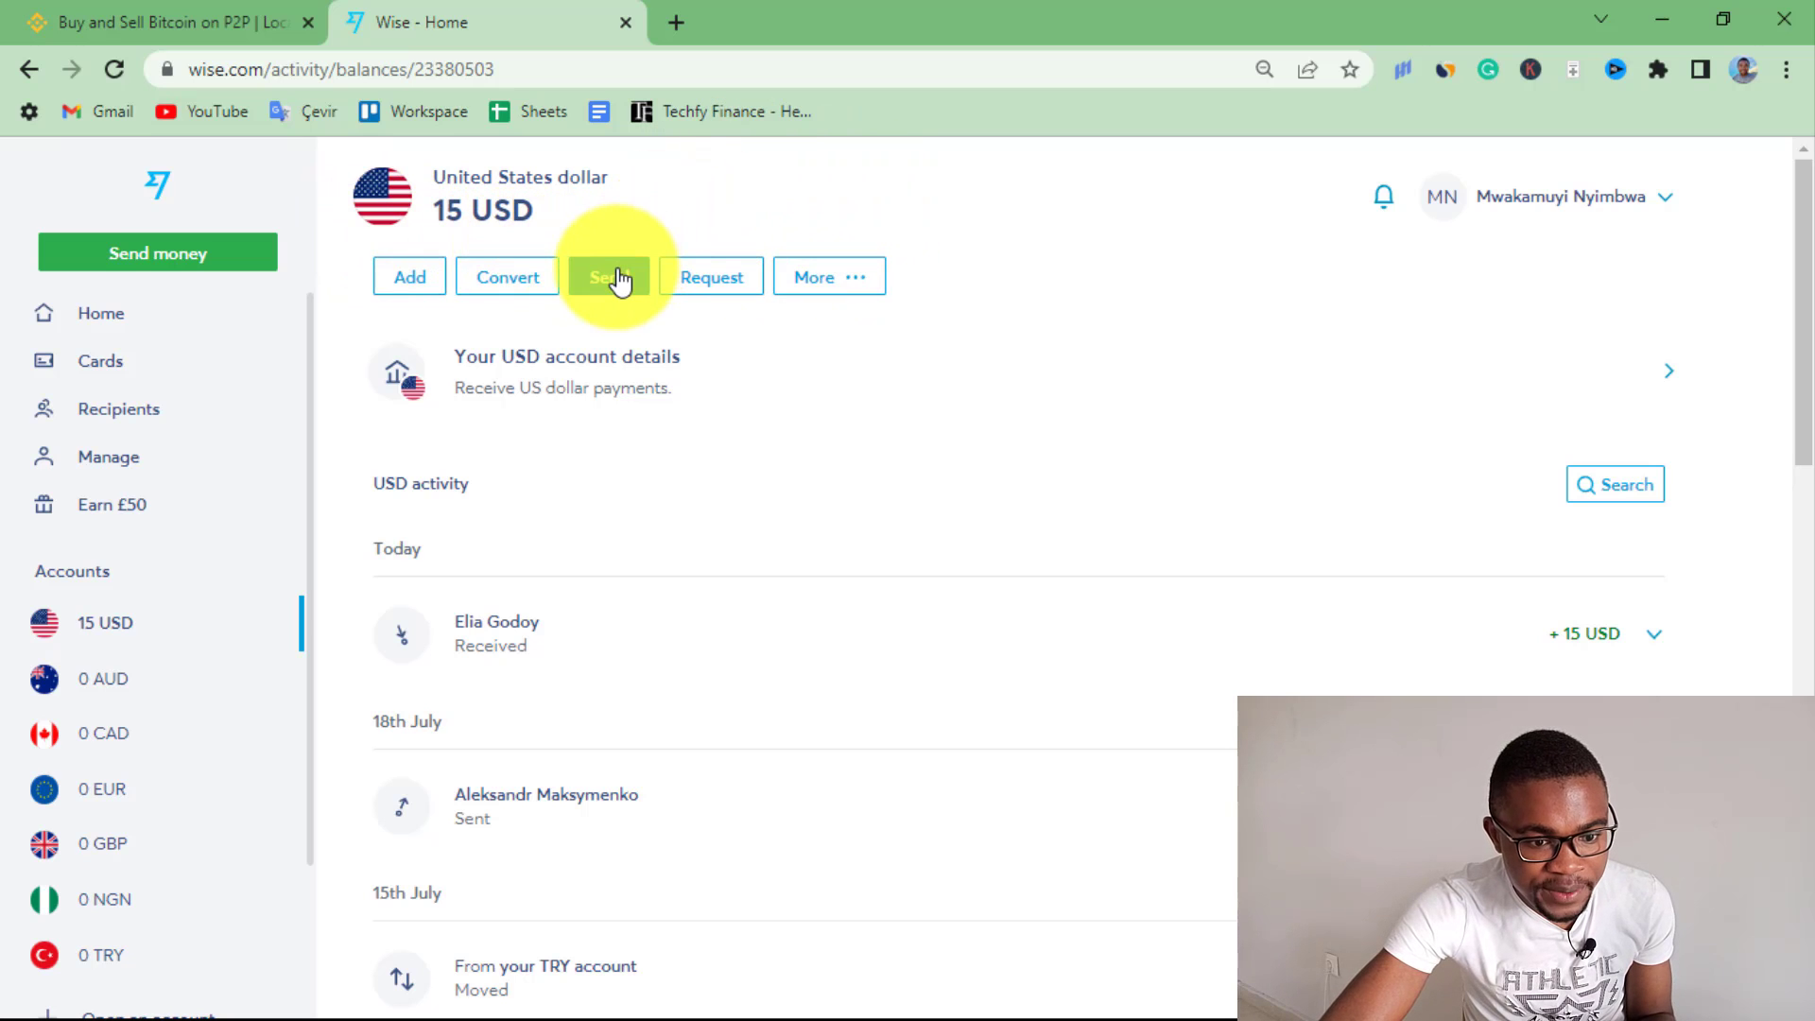
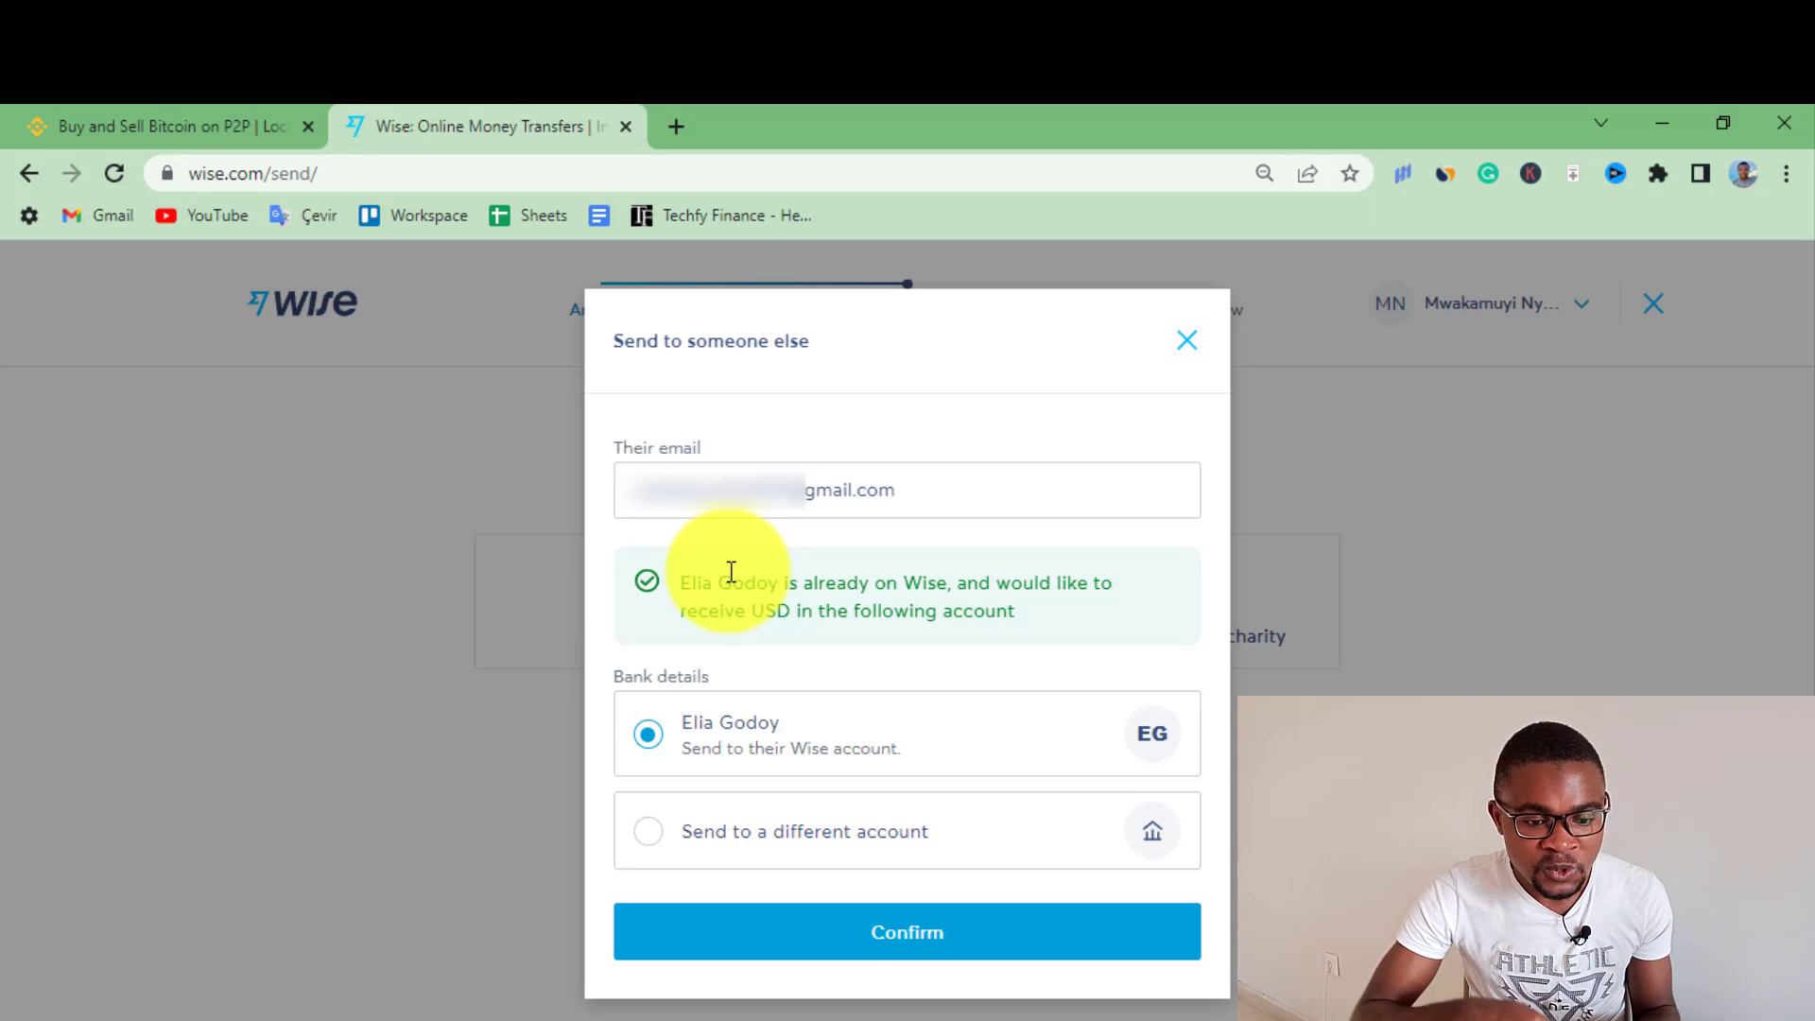
- Confirm the seller's Wise account as recipient and send the 15 USD transfer with 0 USD fees
left_click(800, 917)
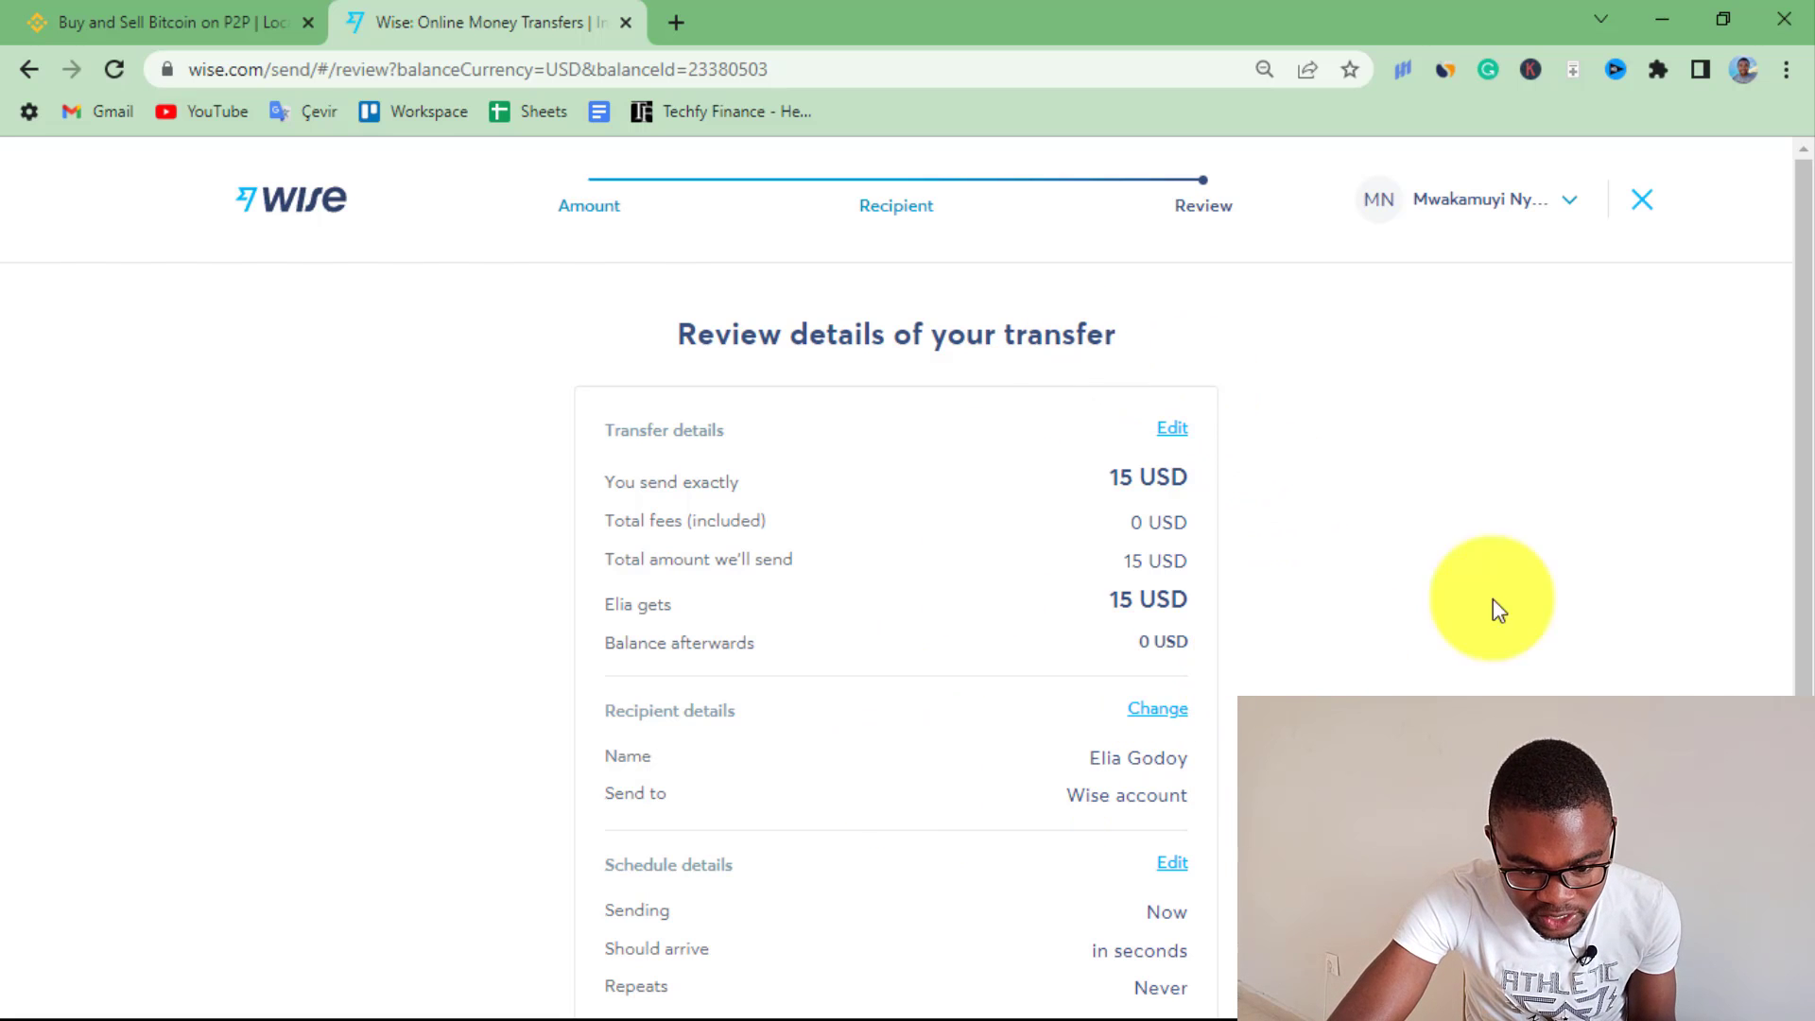
left_click_drag(1803, 478, 1803, 752)
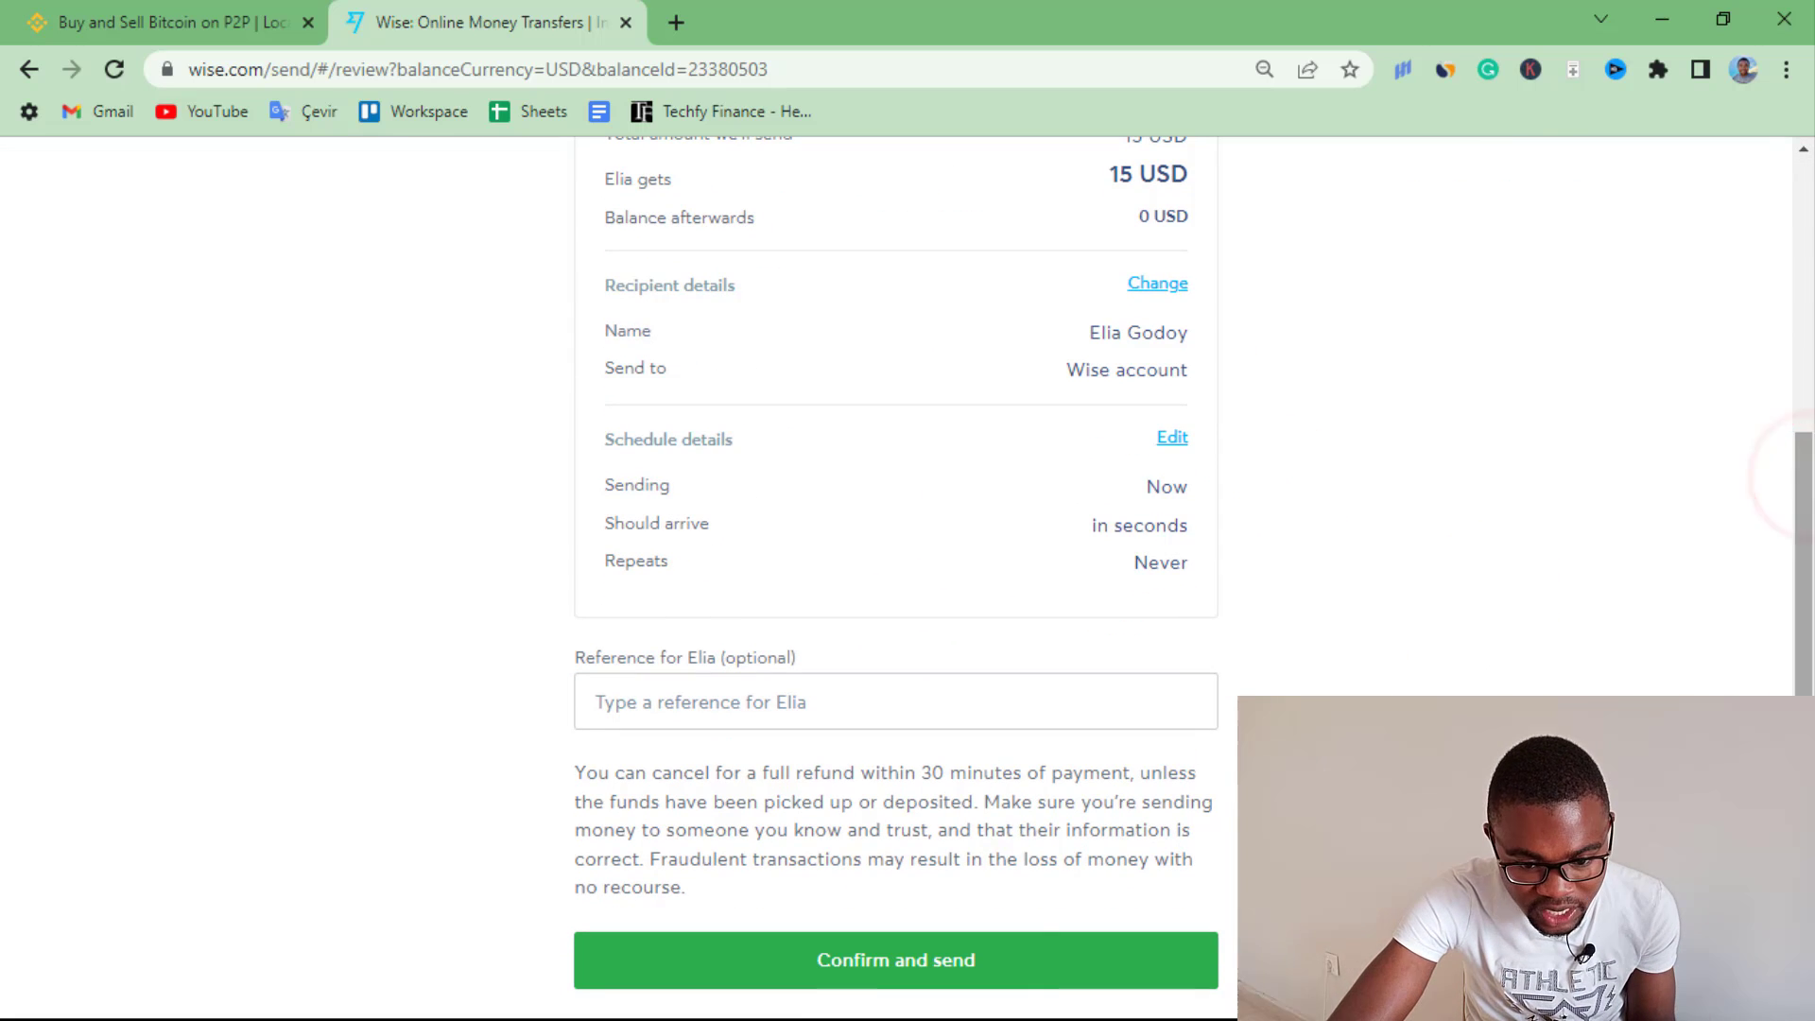
left_click(901, 966)
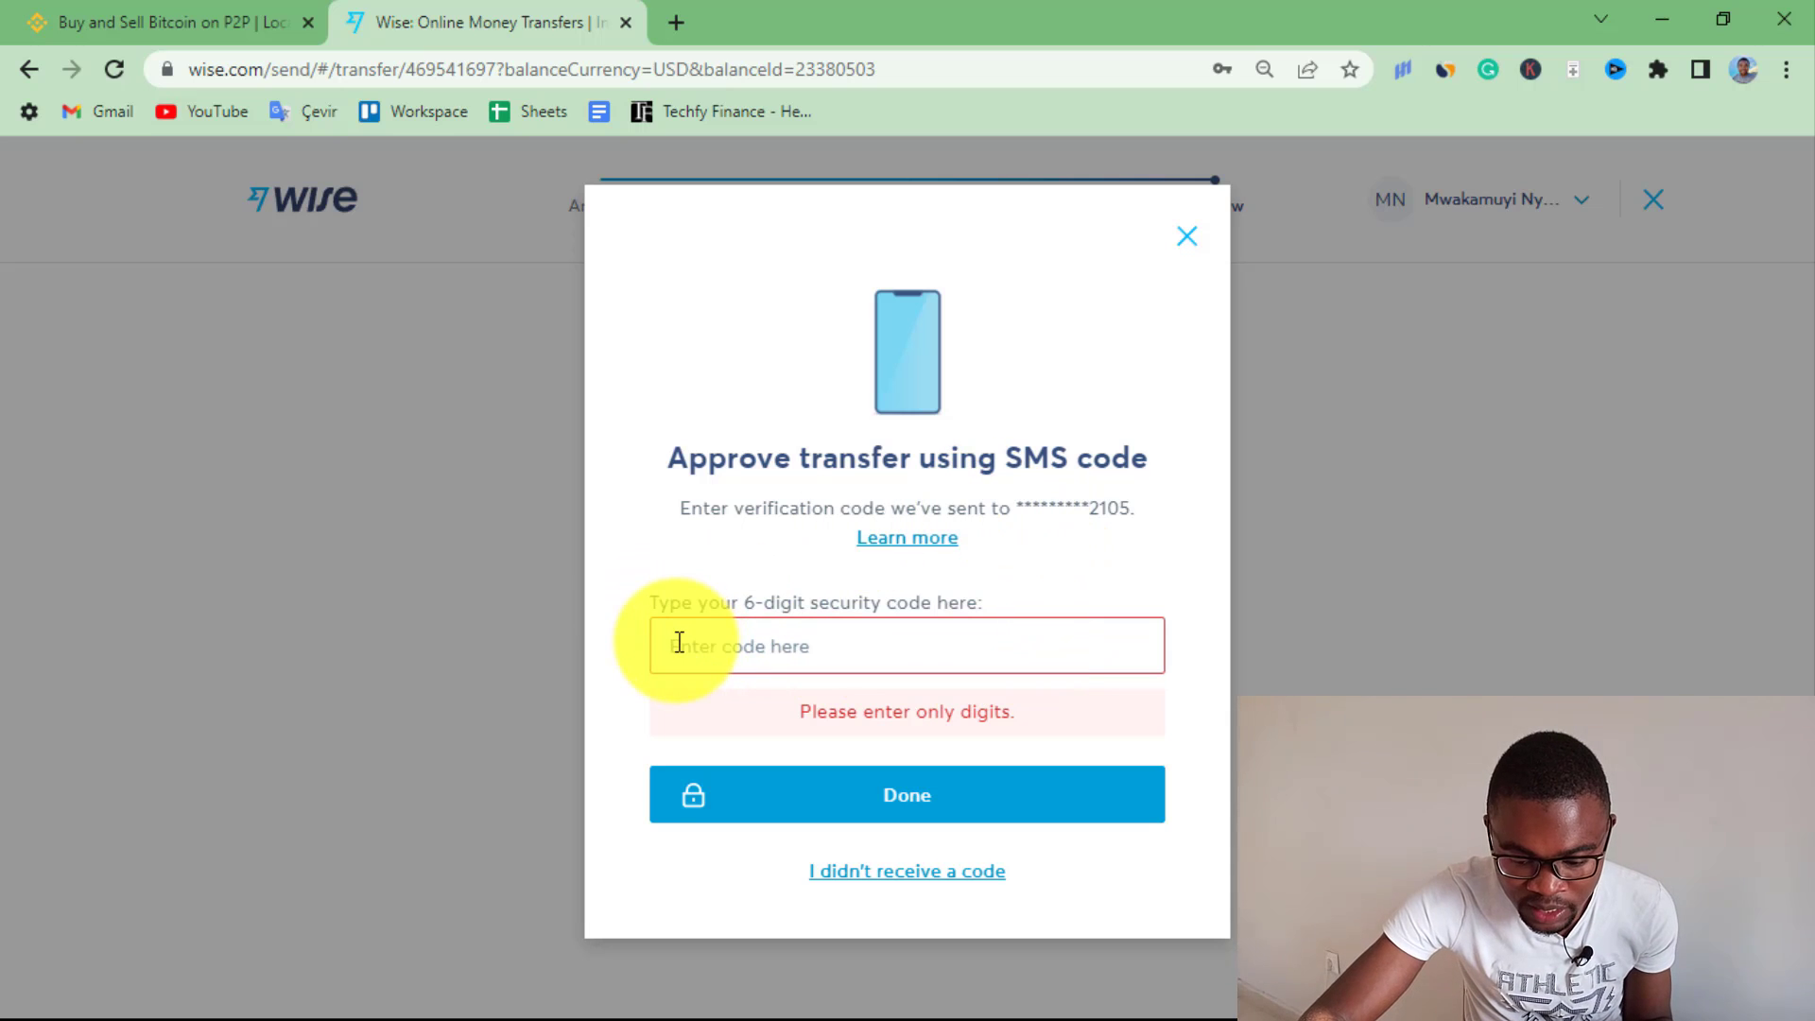
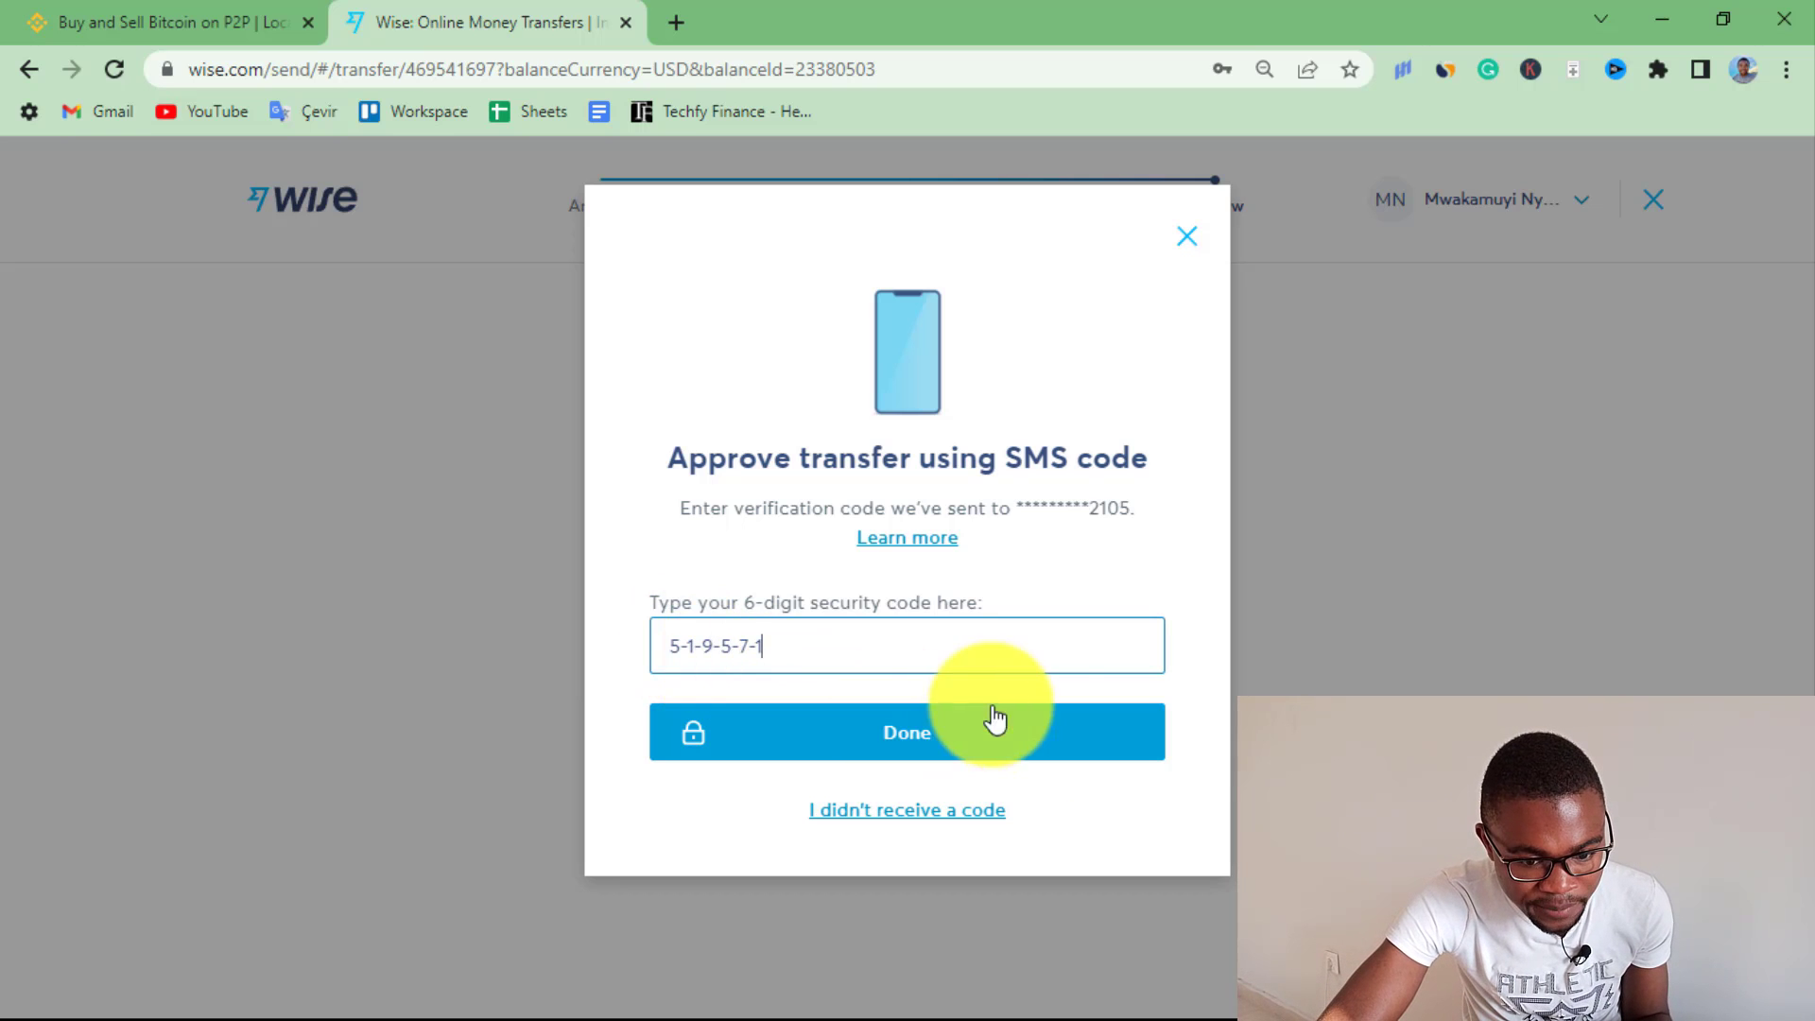
- Enter the SMS verification code to approve the 15 USD Wise transfer
left_click(931, 733)
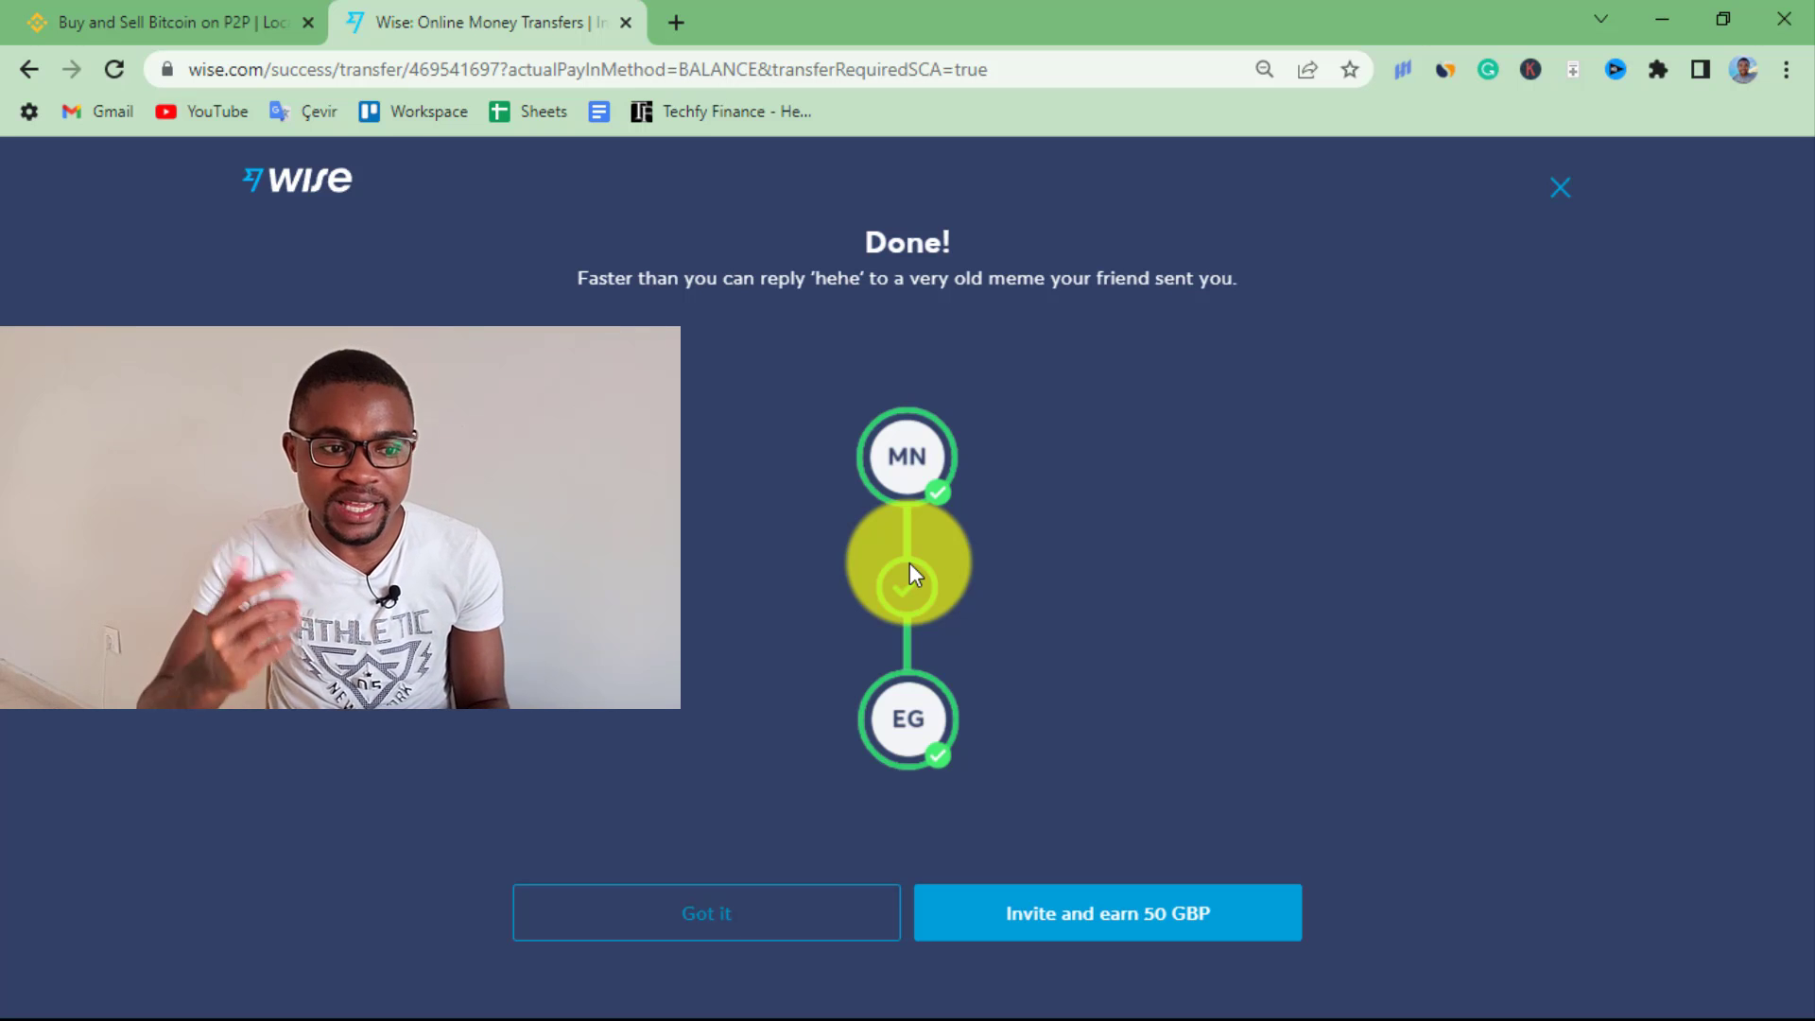
- Notify the seller of payment from own verified account, completing the 14.82 USDT order, then view Wallet Overview
left_click(179, 10)
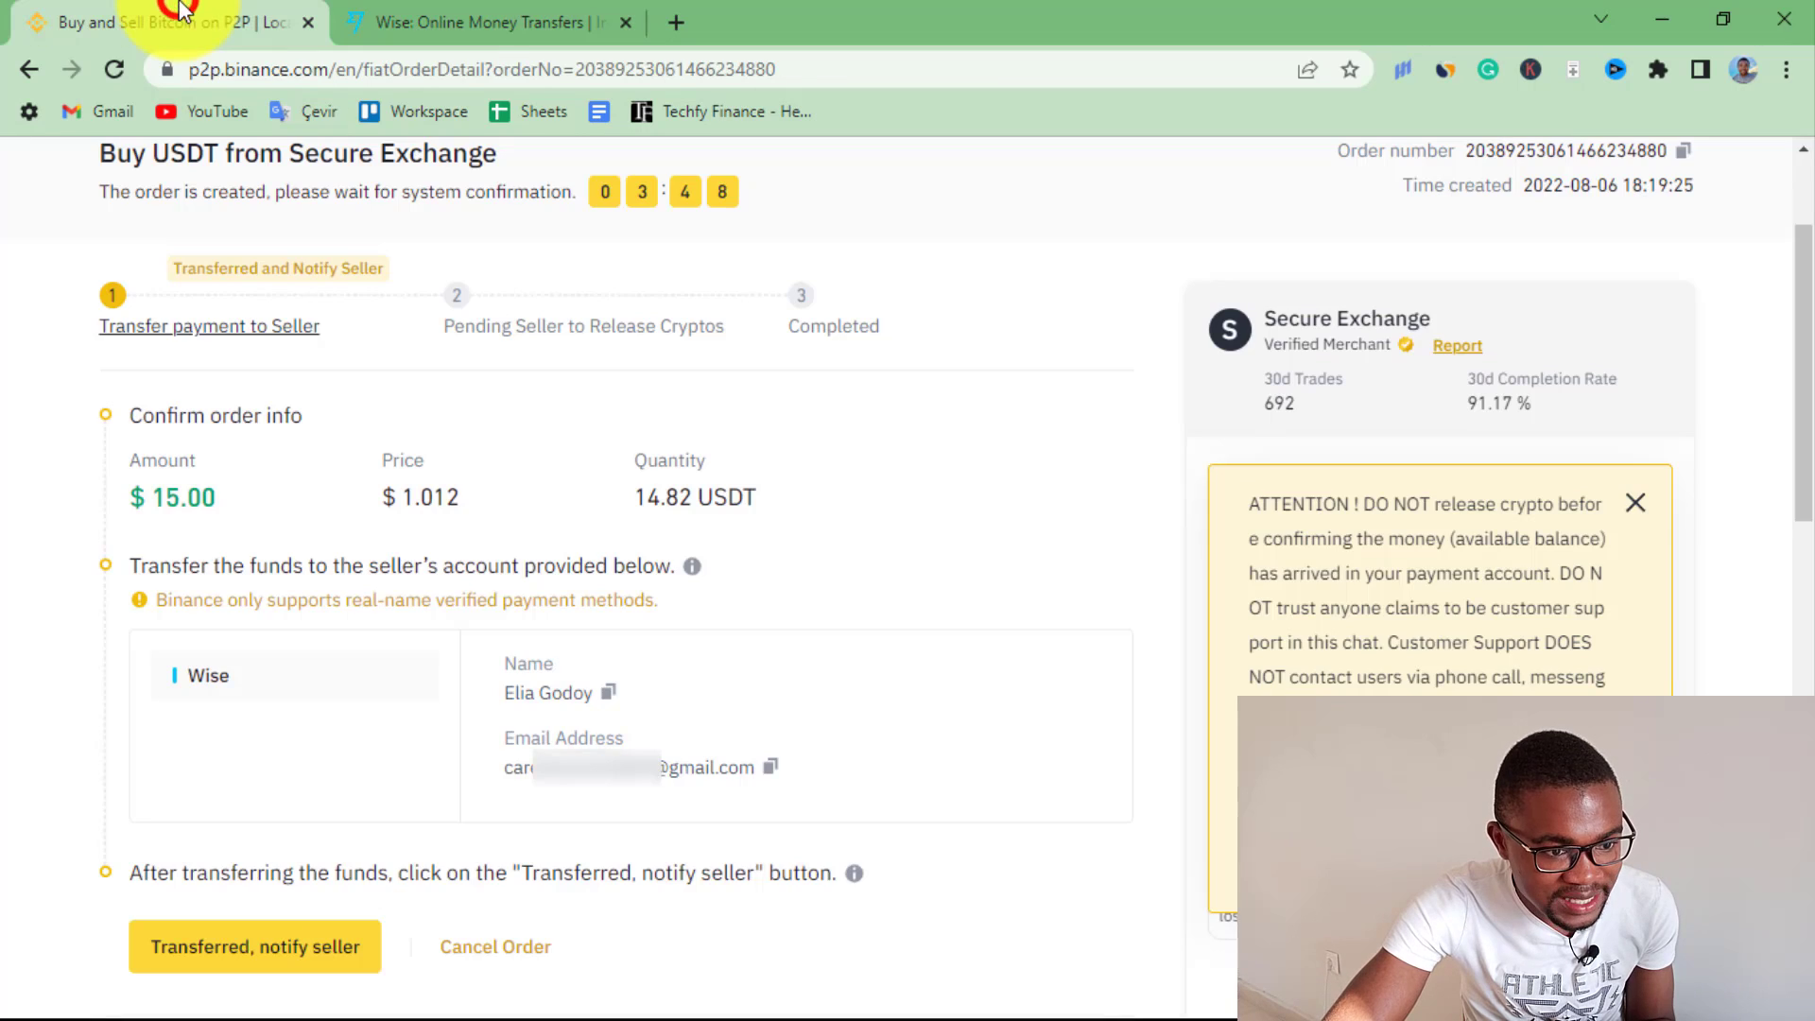
left_click(257, 957)
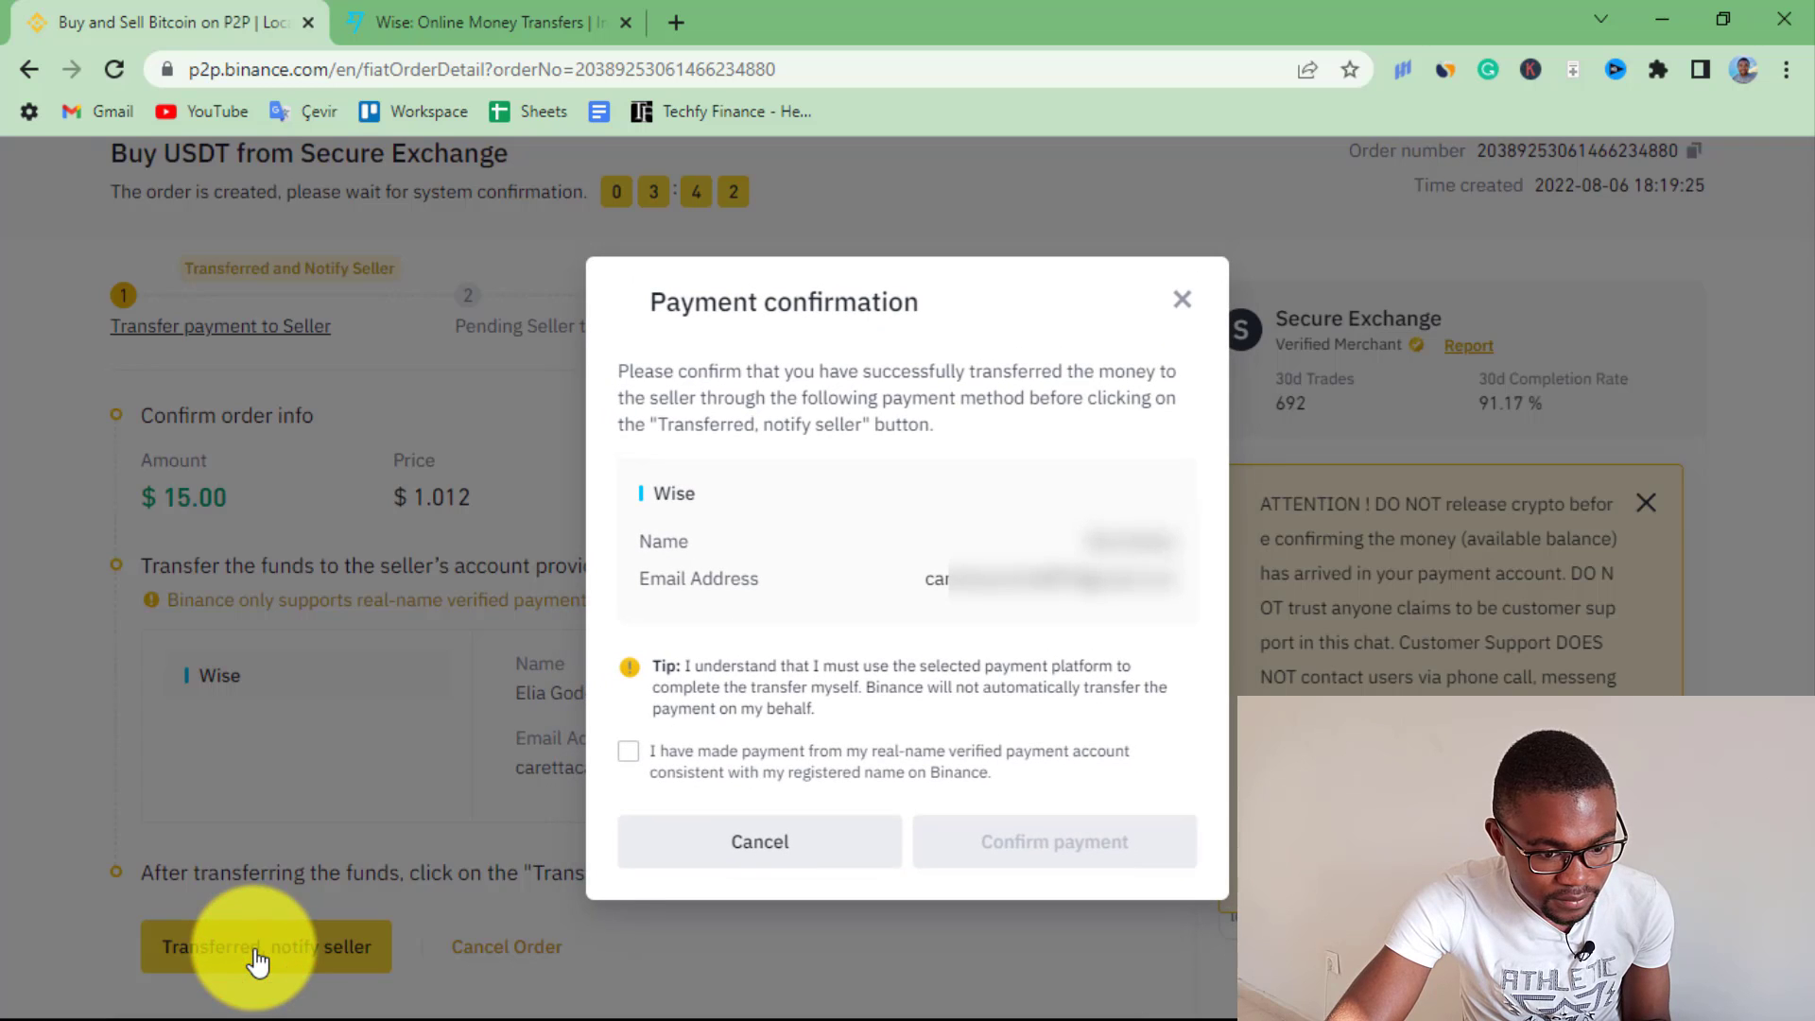
left_click(632, 753)
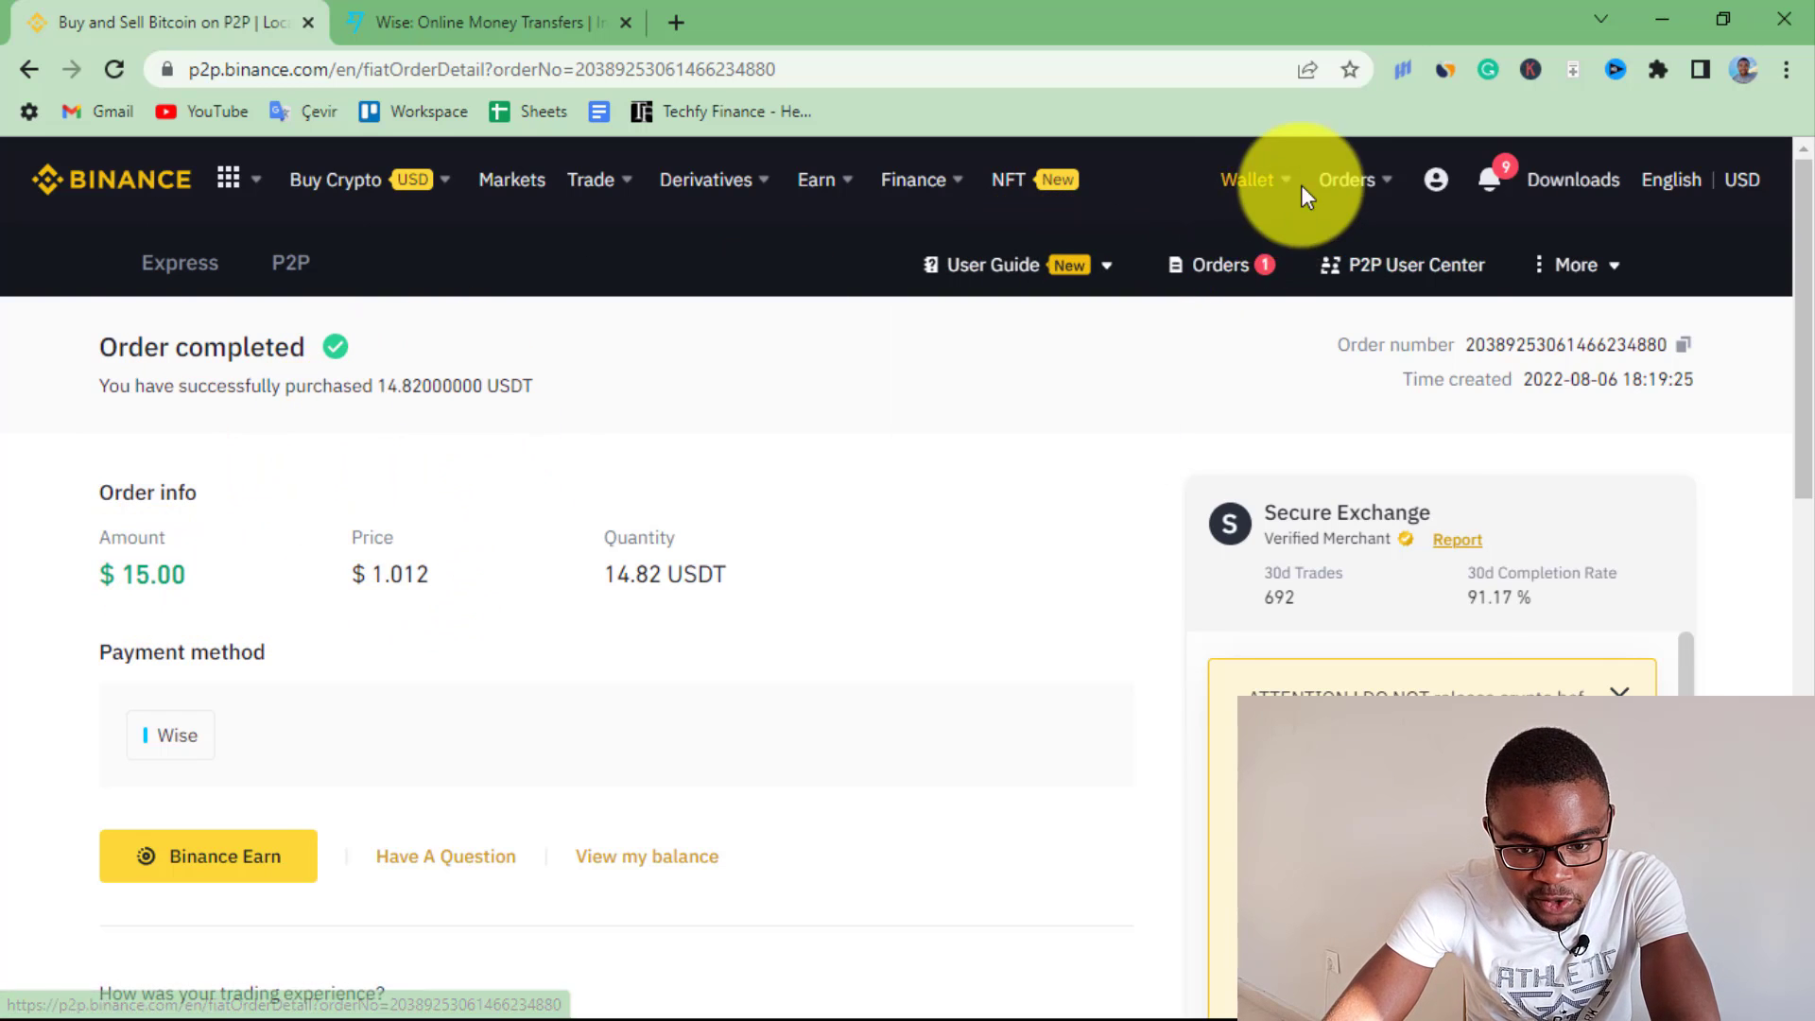
mouse_move(1253, 180)
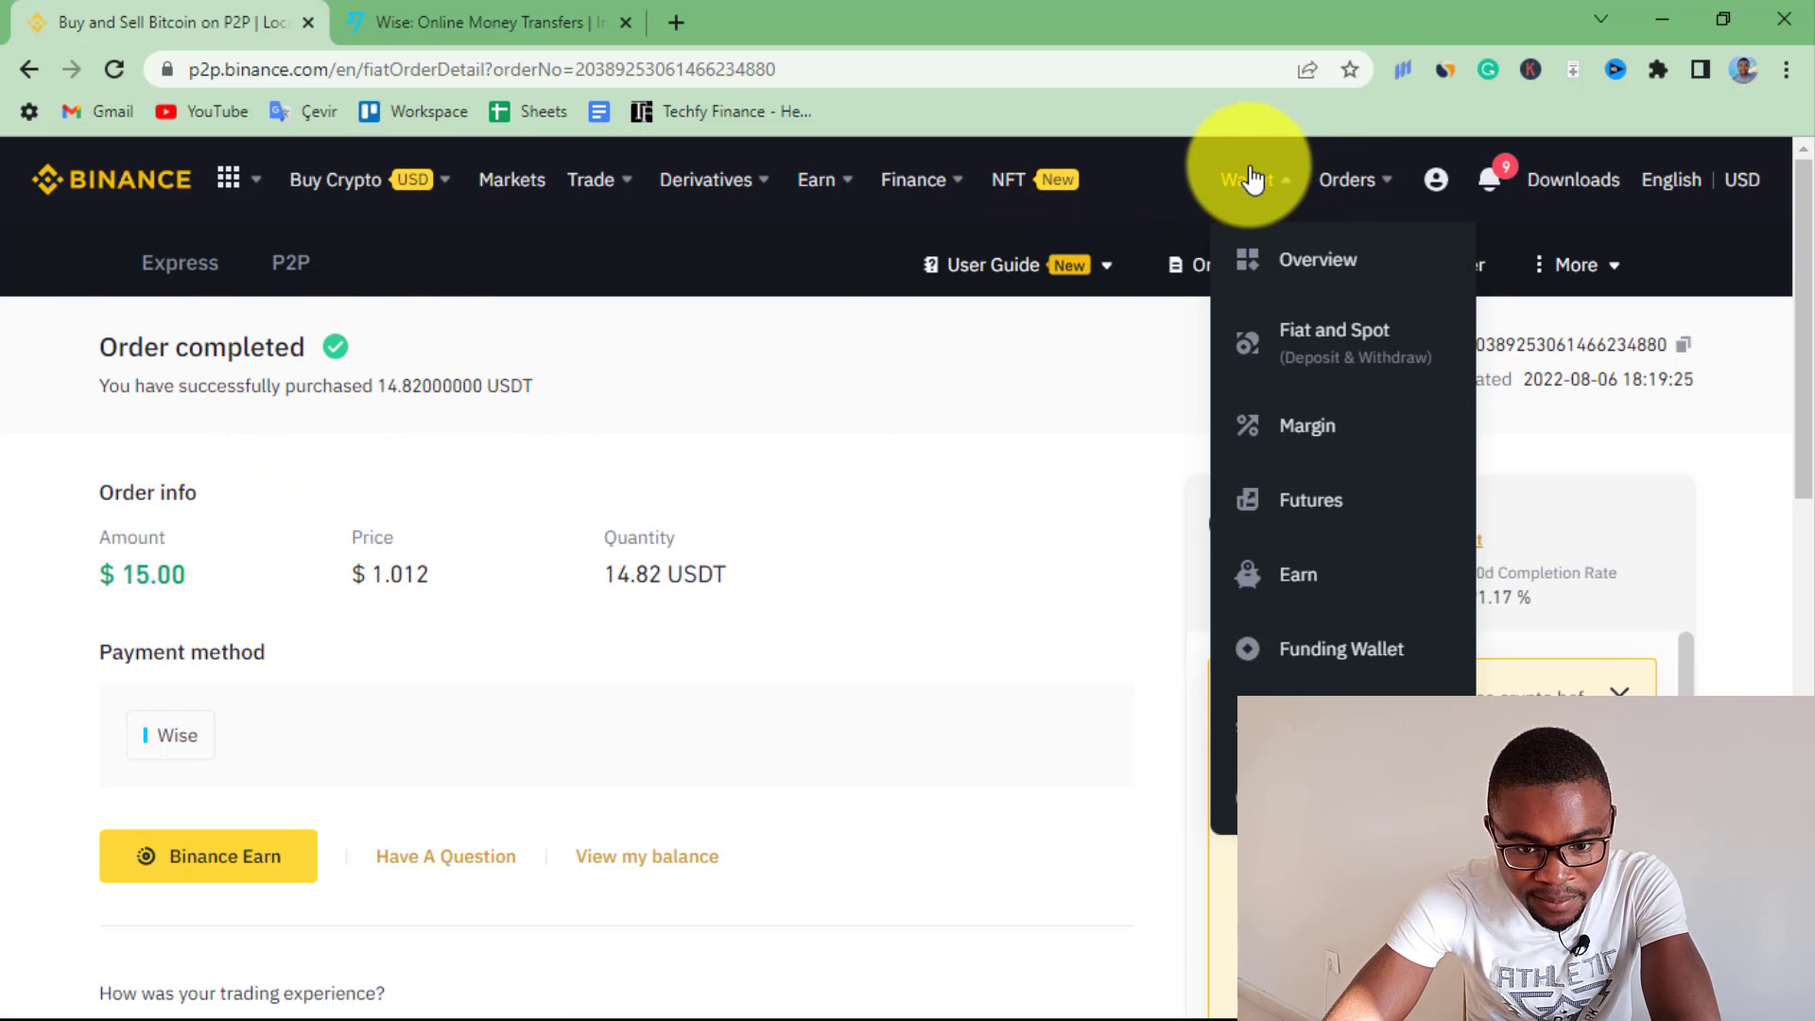
left_click(1282, 268)
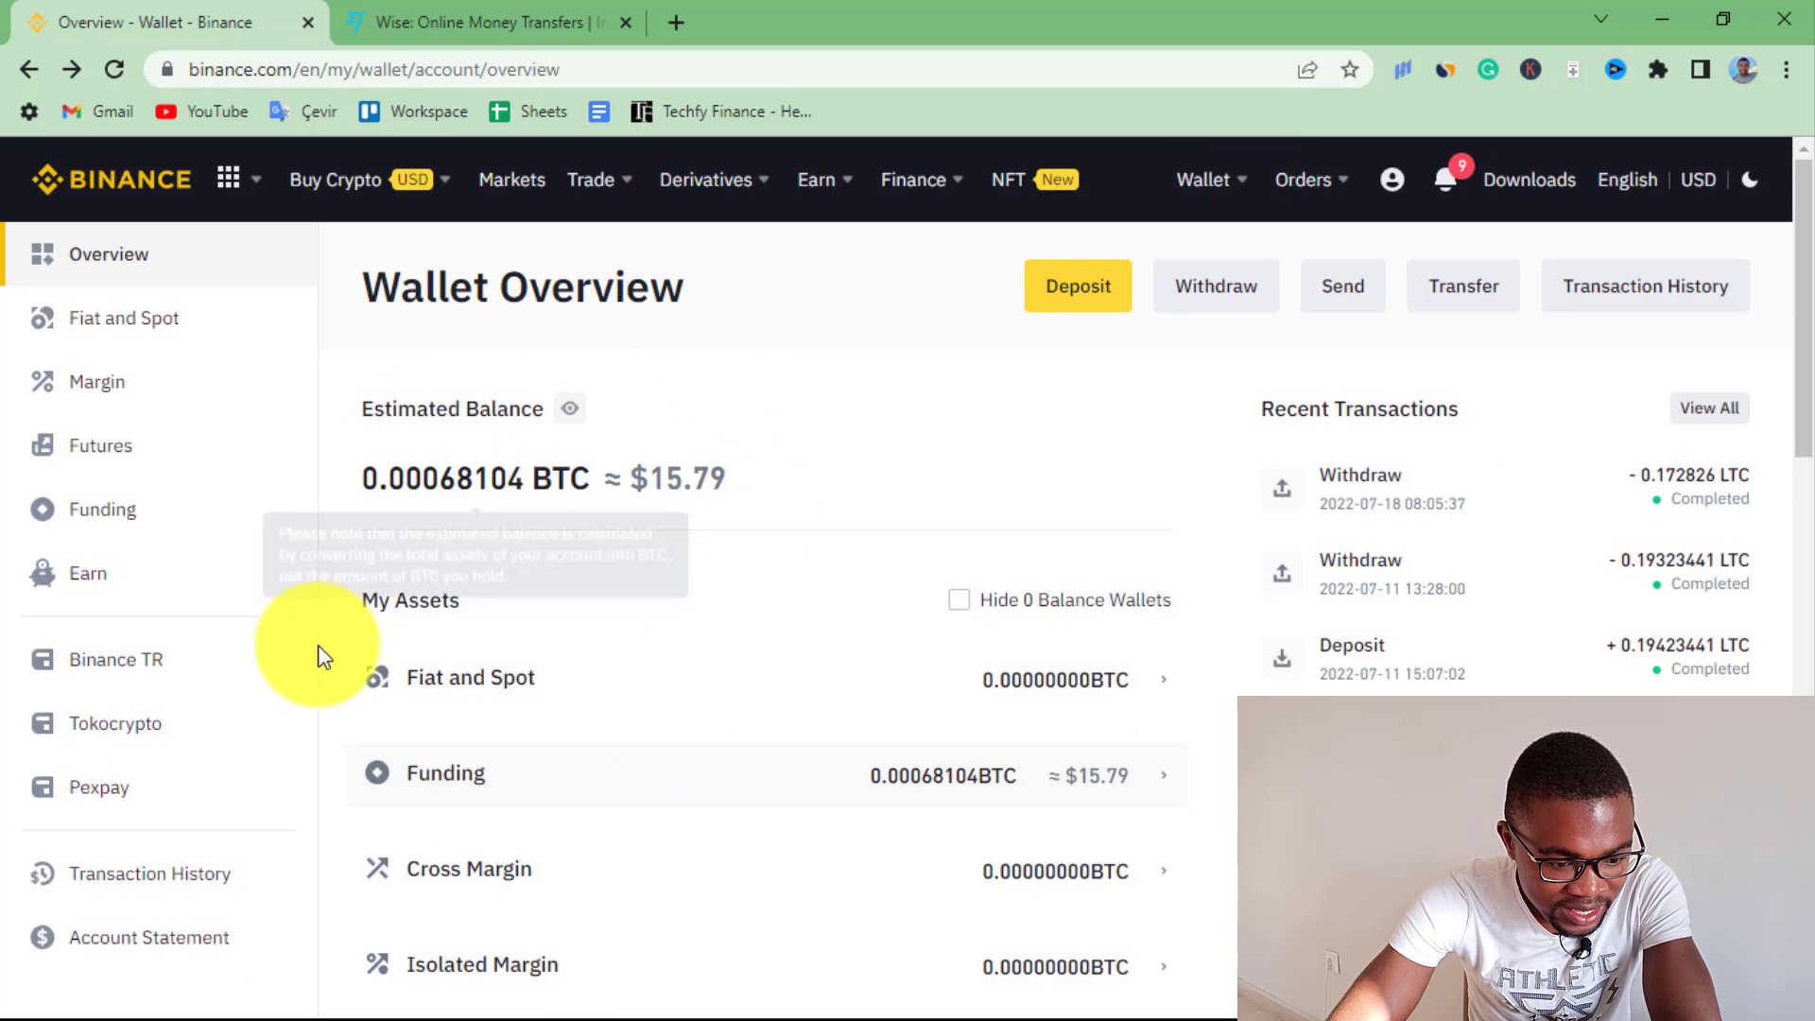